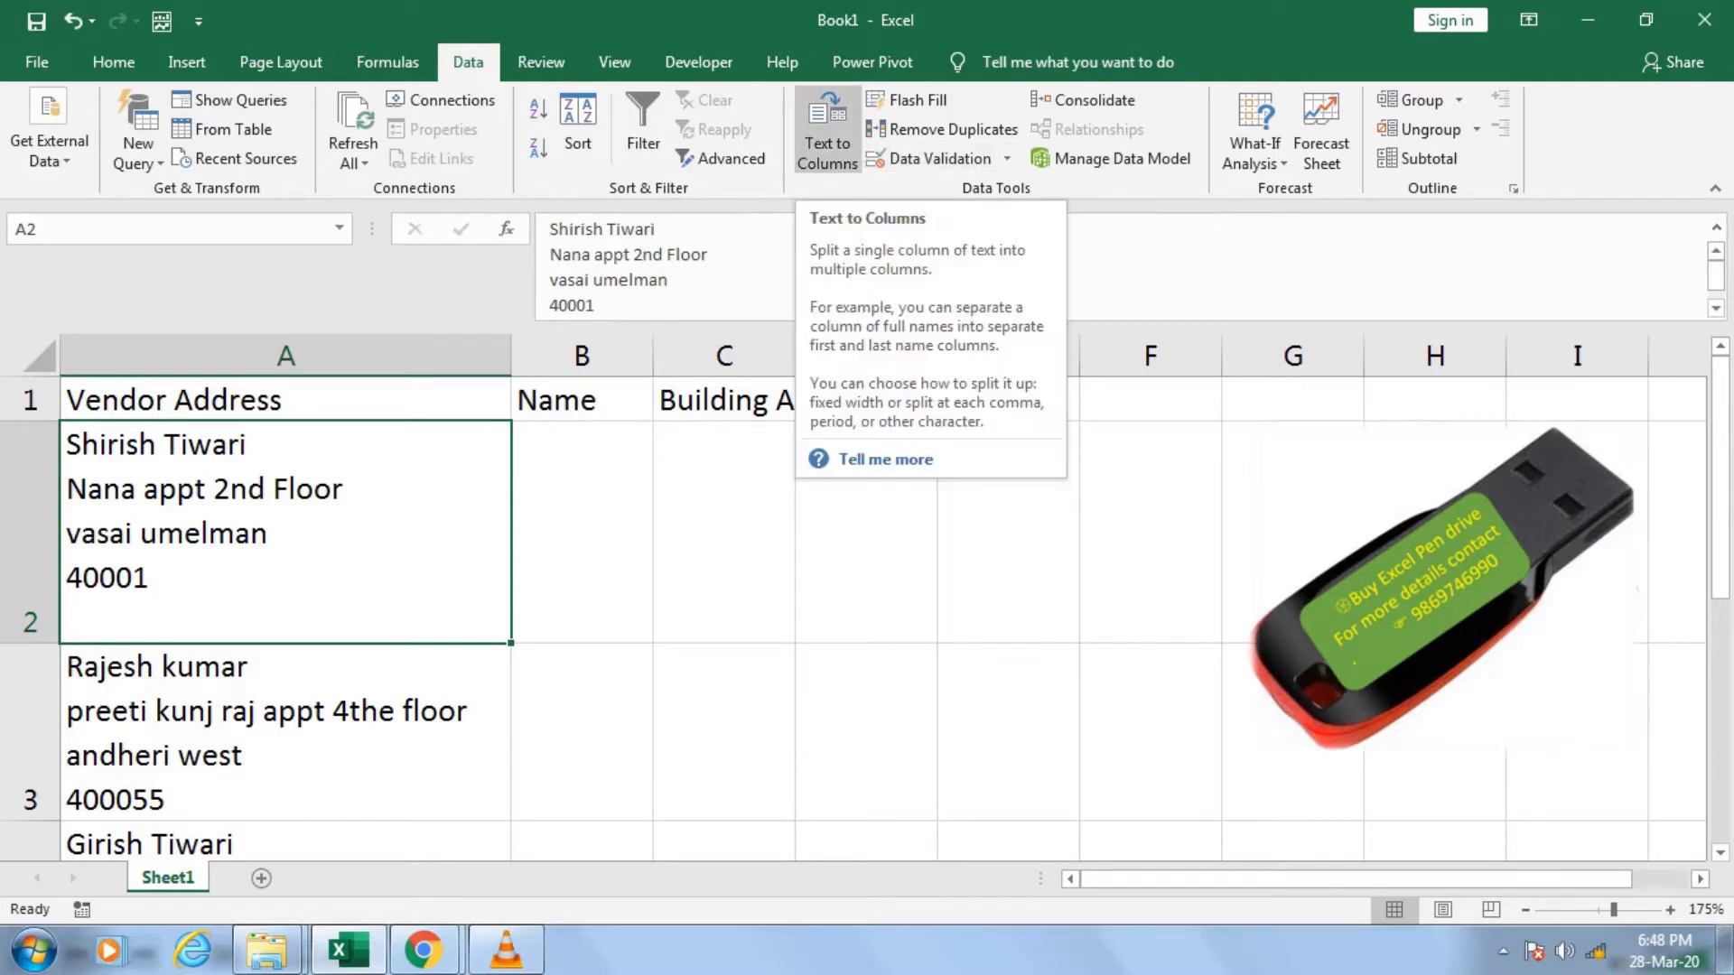
{"action": "left_click", "coordinate": [724, 532]}
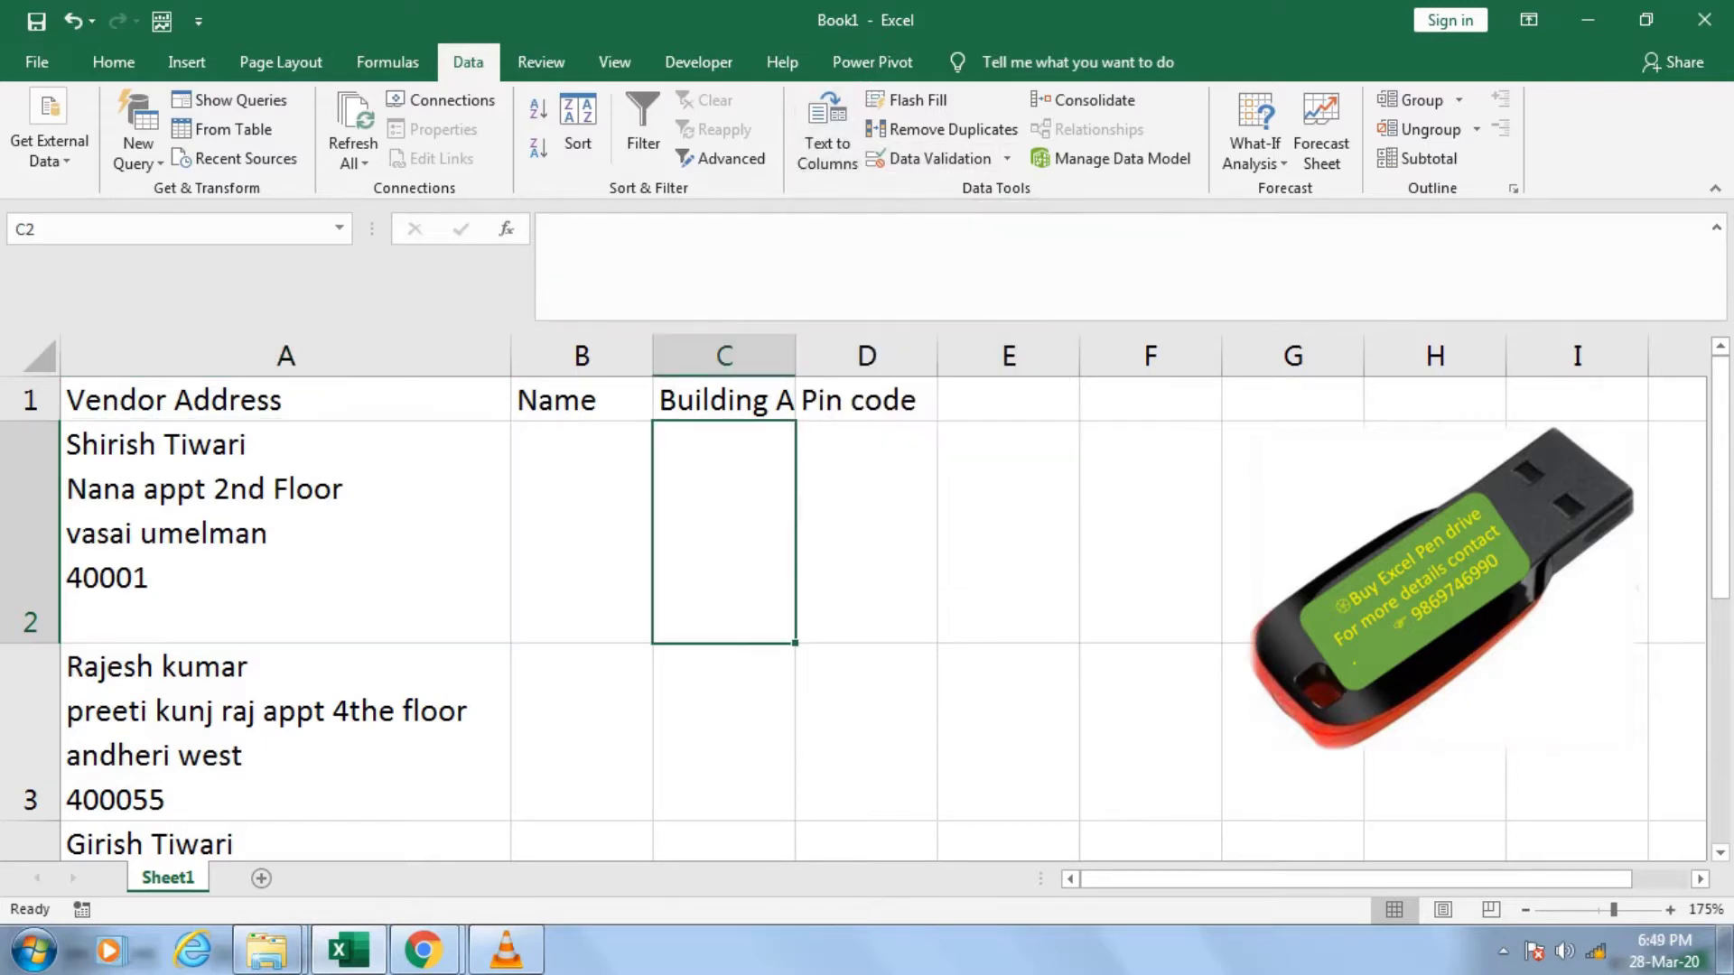
{"action": "left_click_drag", "start_coordinate": [362, 542], "coordinate": [867, 722]}
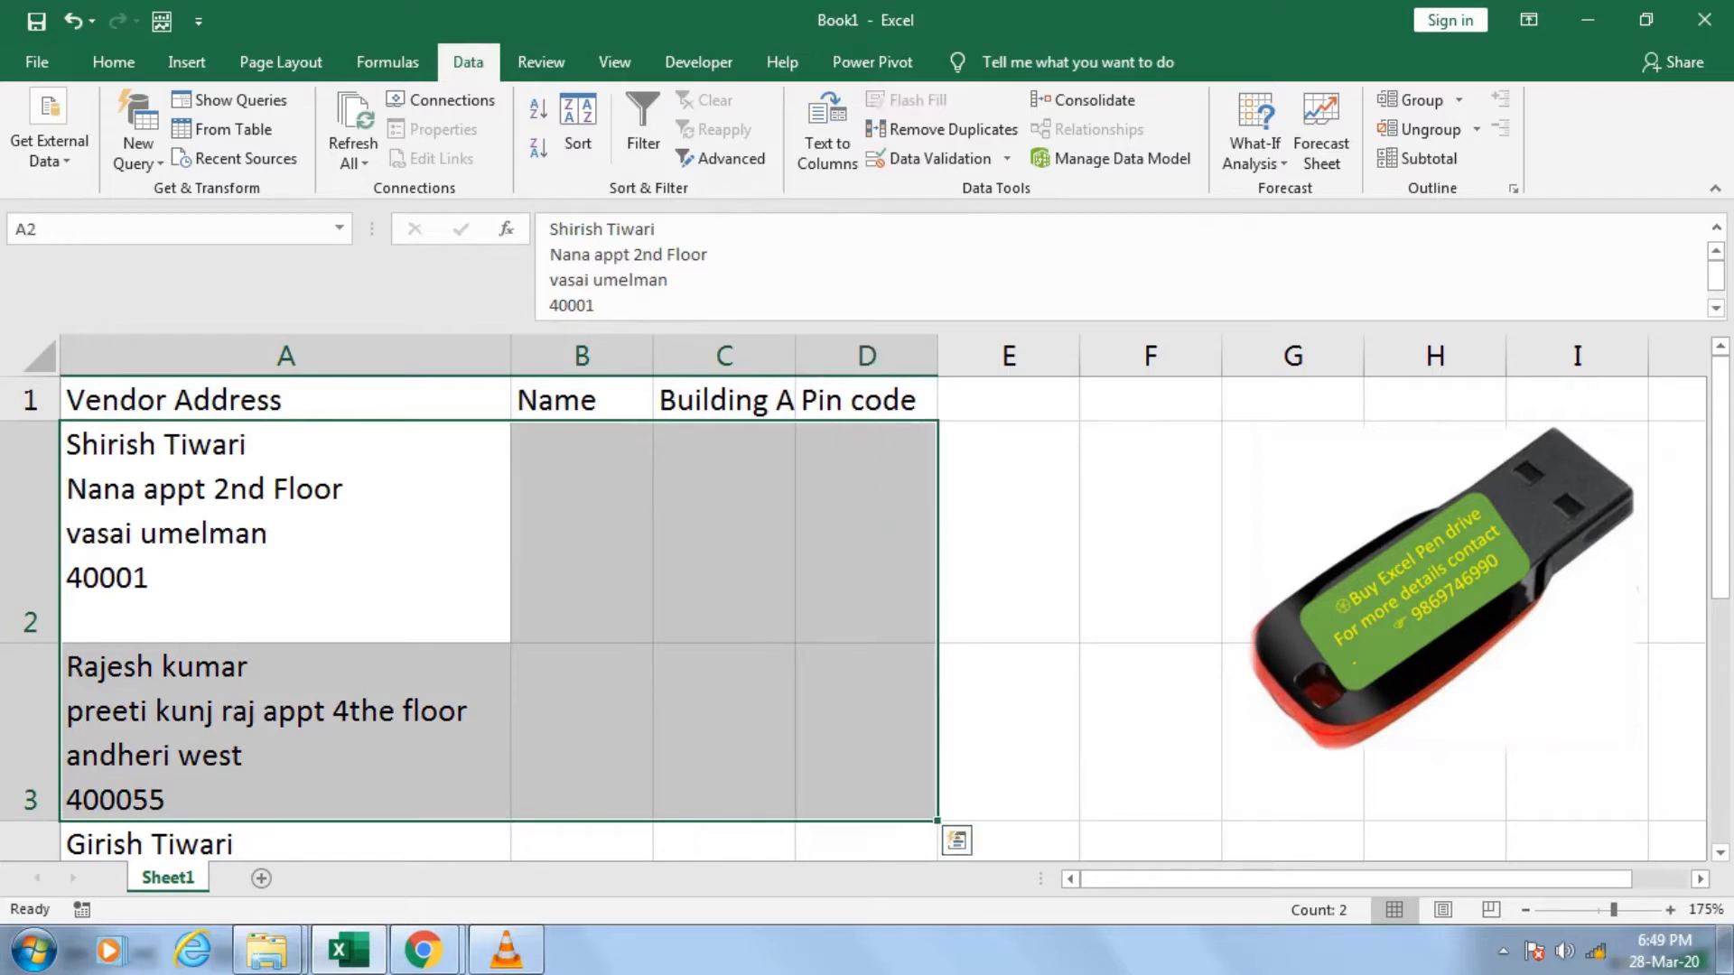
{"action": "left_click", "coordinate": [727, 532]}
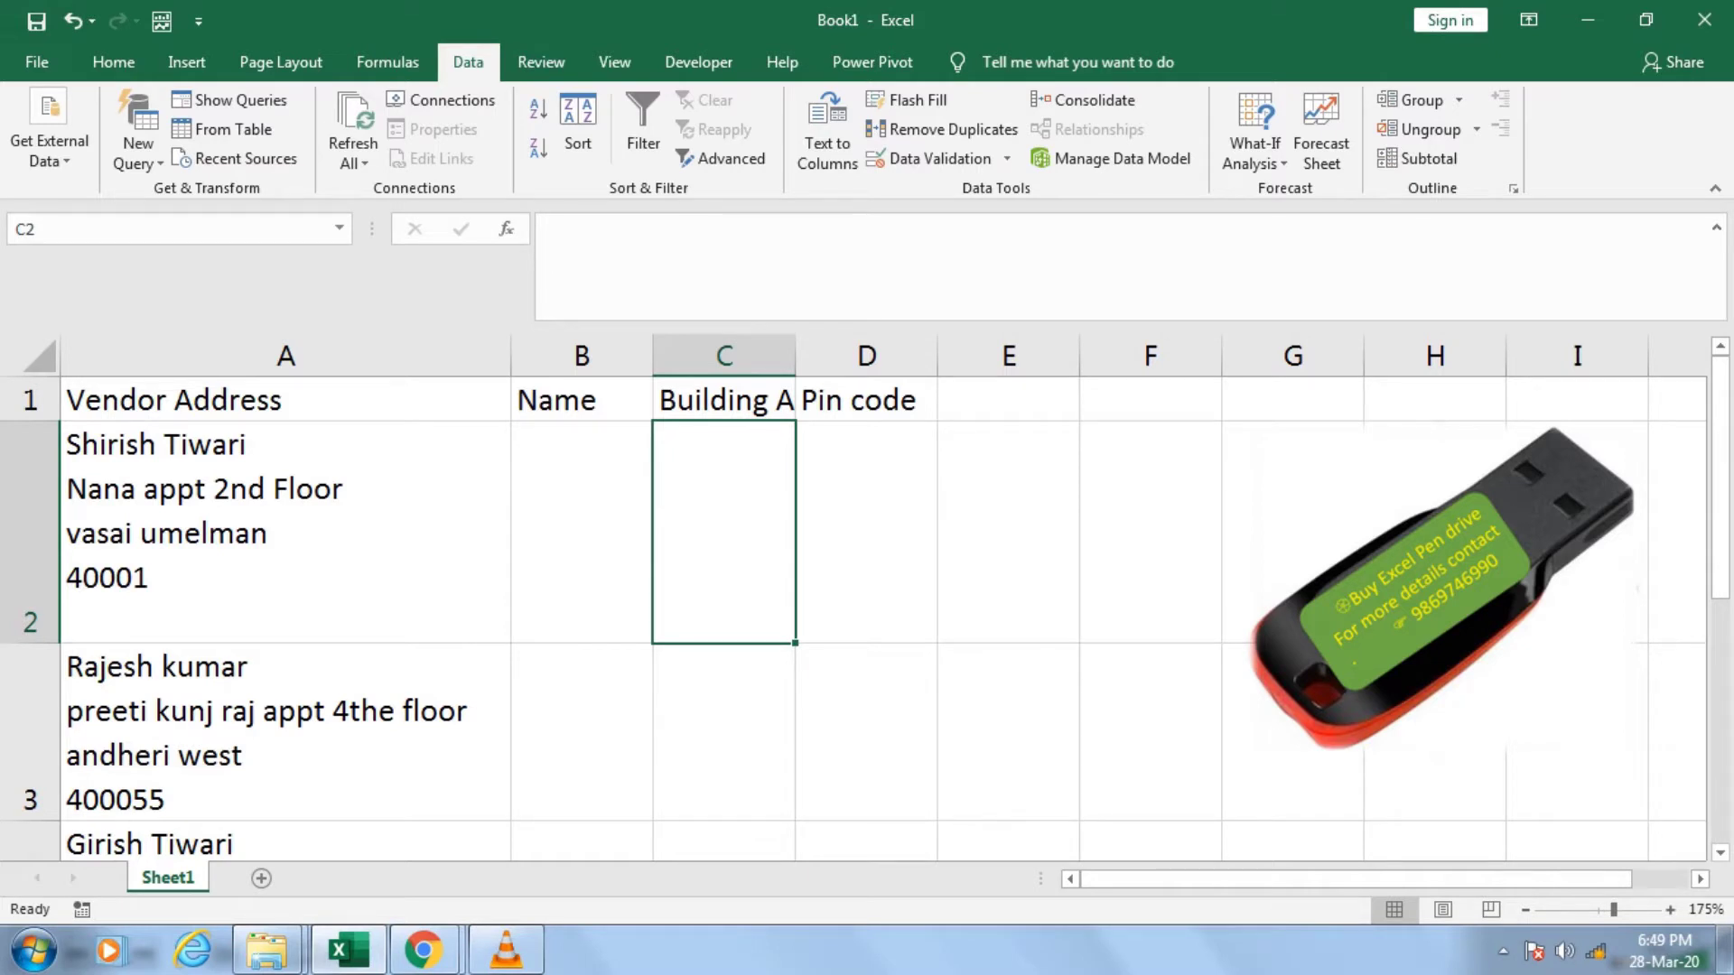
Try semicolon, comma, space and other delimiters in Text to Columns on the vendor addresses in A2:A5, and cancel the conversion.
{"action": "left_click", "coordinate": [285, 533]}
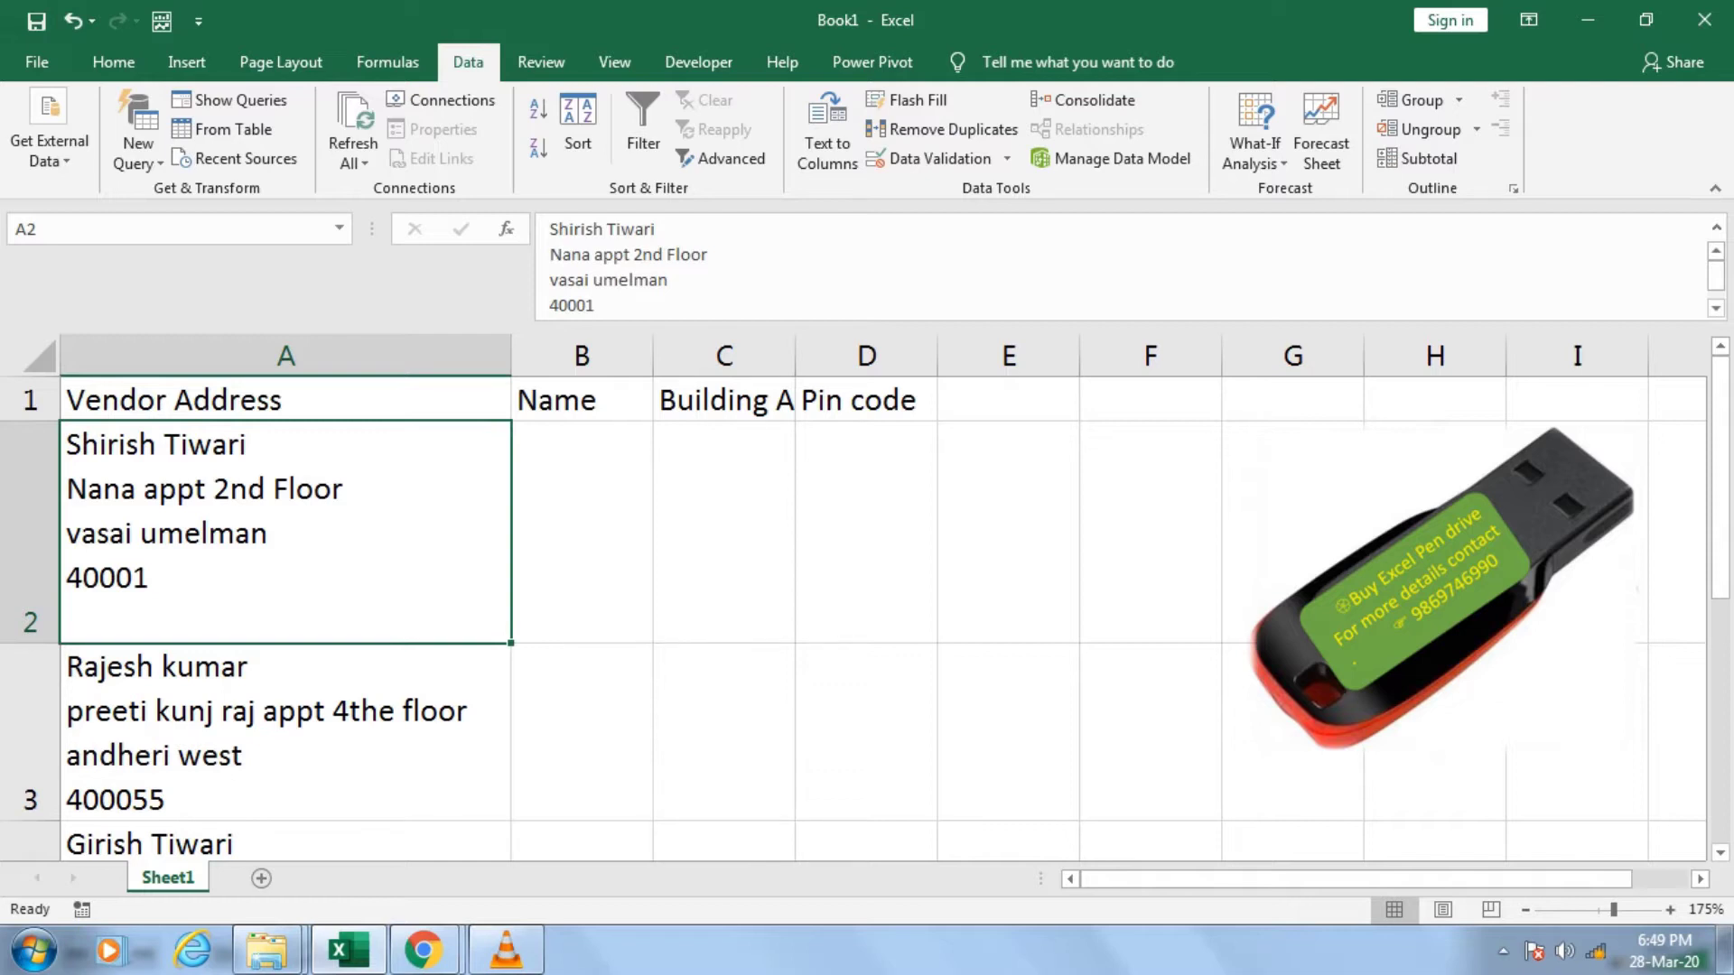
{"action": "left_click_drag", "start_coordinate": [361, 632], "coordinate": [506, 776]}
{"action": "scroll", "coordinate": [505, 777], "scroll_direction": "up", "scroll_amount": 1}
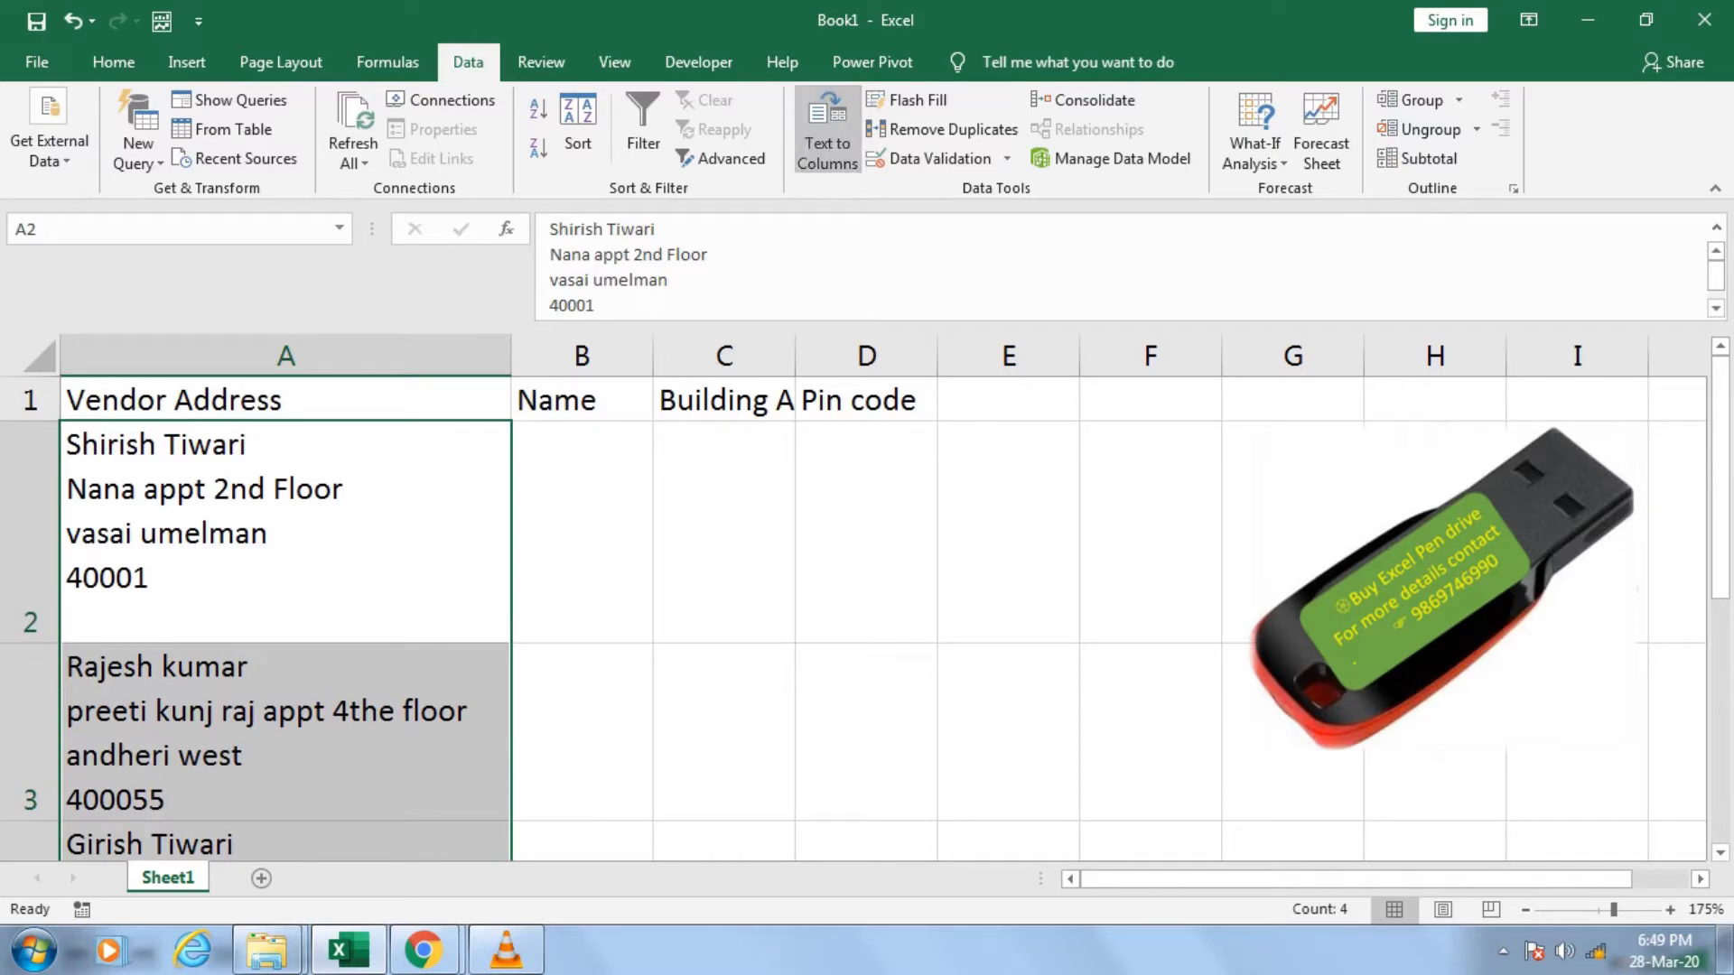
{"action": "left_click", "coordinate": [827, 131]}
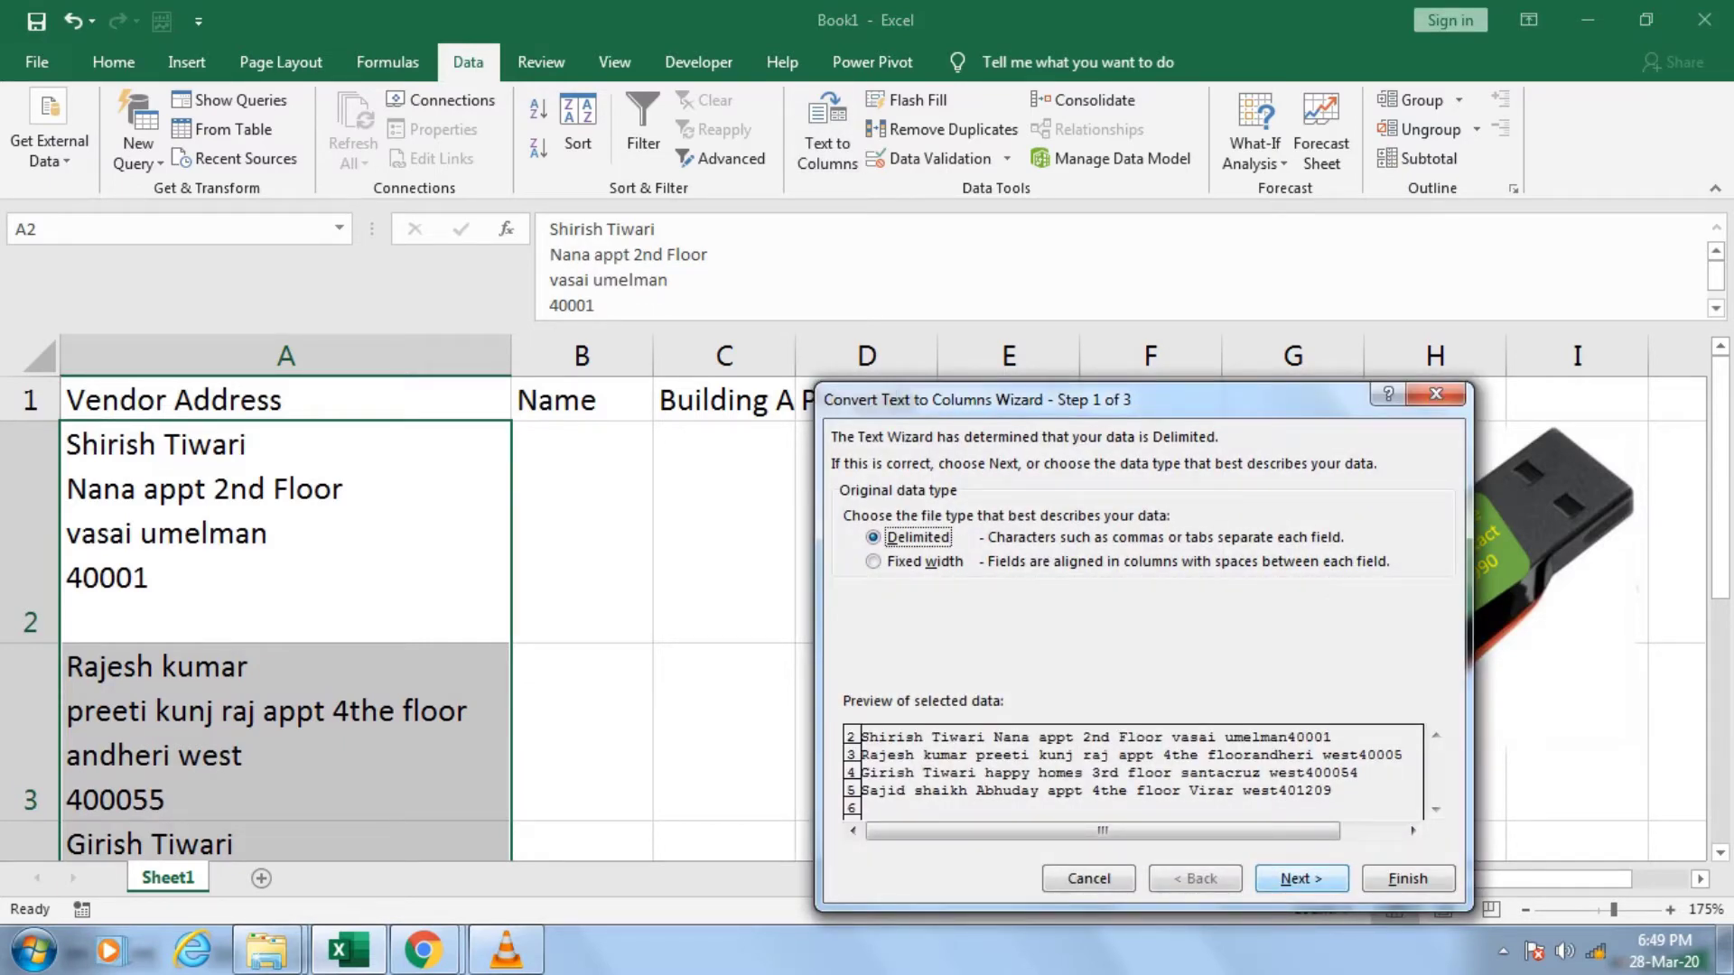
{"action": "left_click", "coordinate": [1300, 878]}
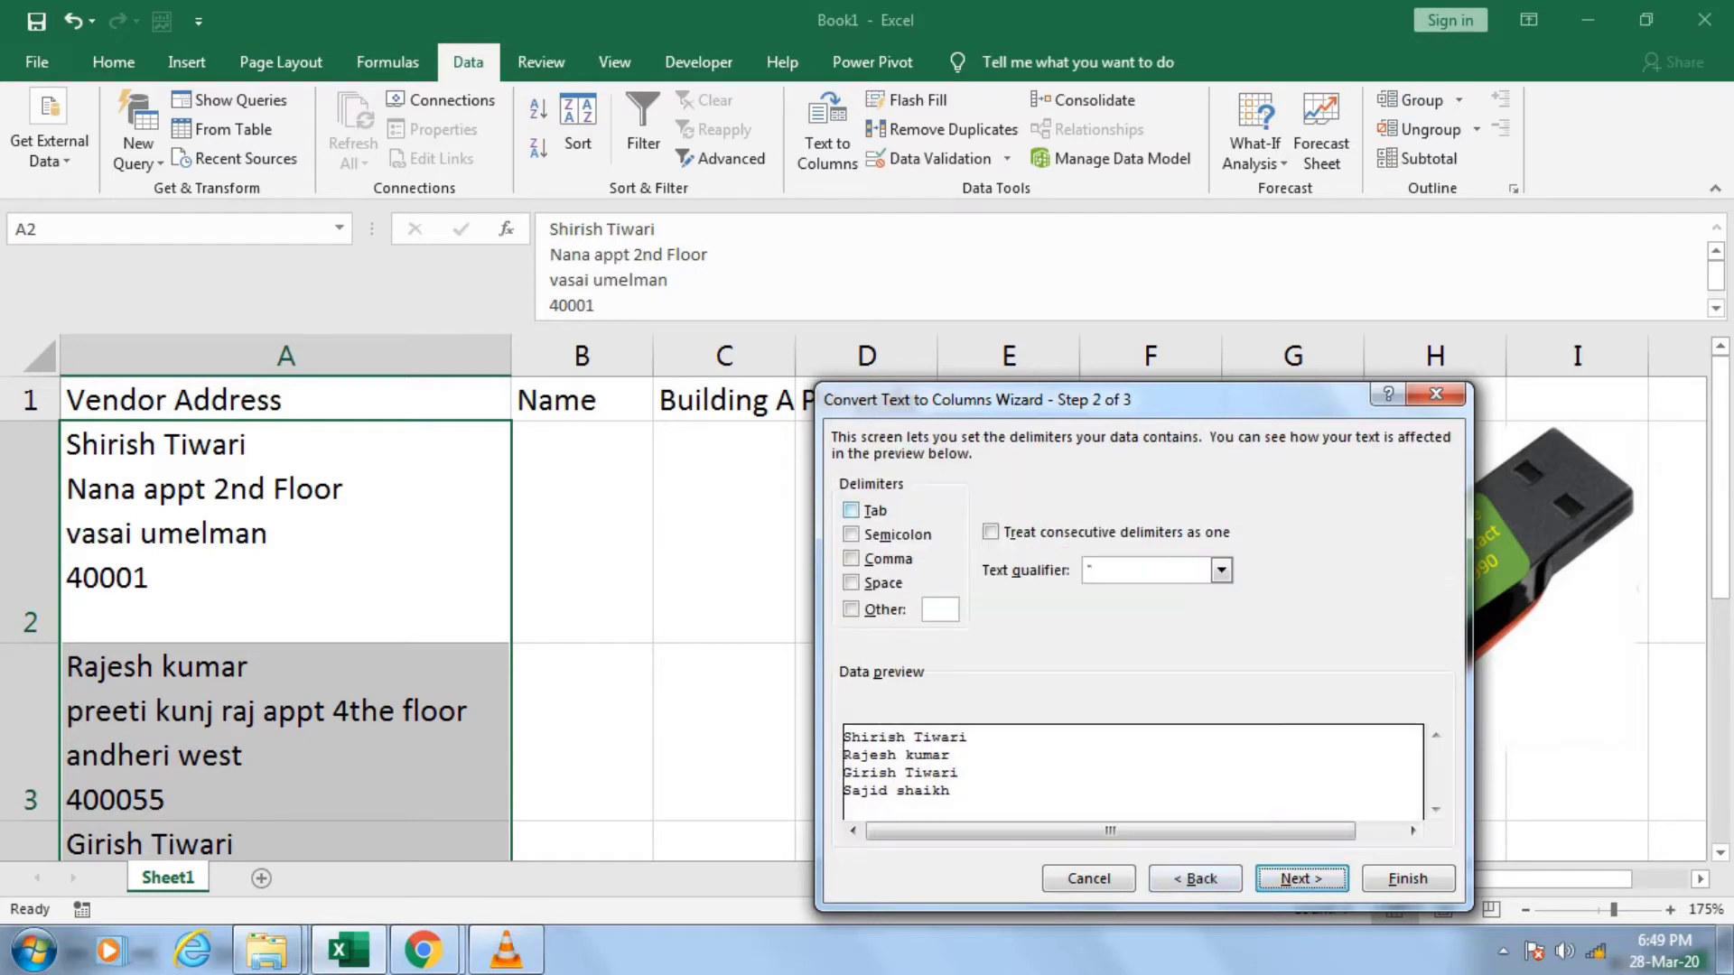
{"action": "left_click", "coordinate": [852, 511]}
{"action": "left_click", "coordinate": [851, 511]}
{"action": "left_click", "coordinate": [851, 535]}
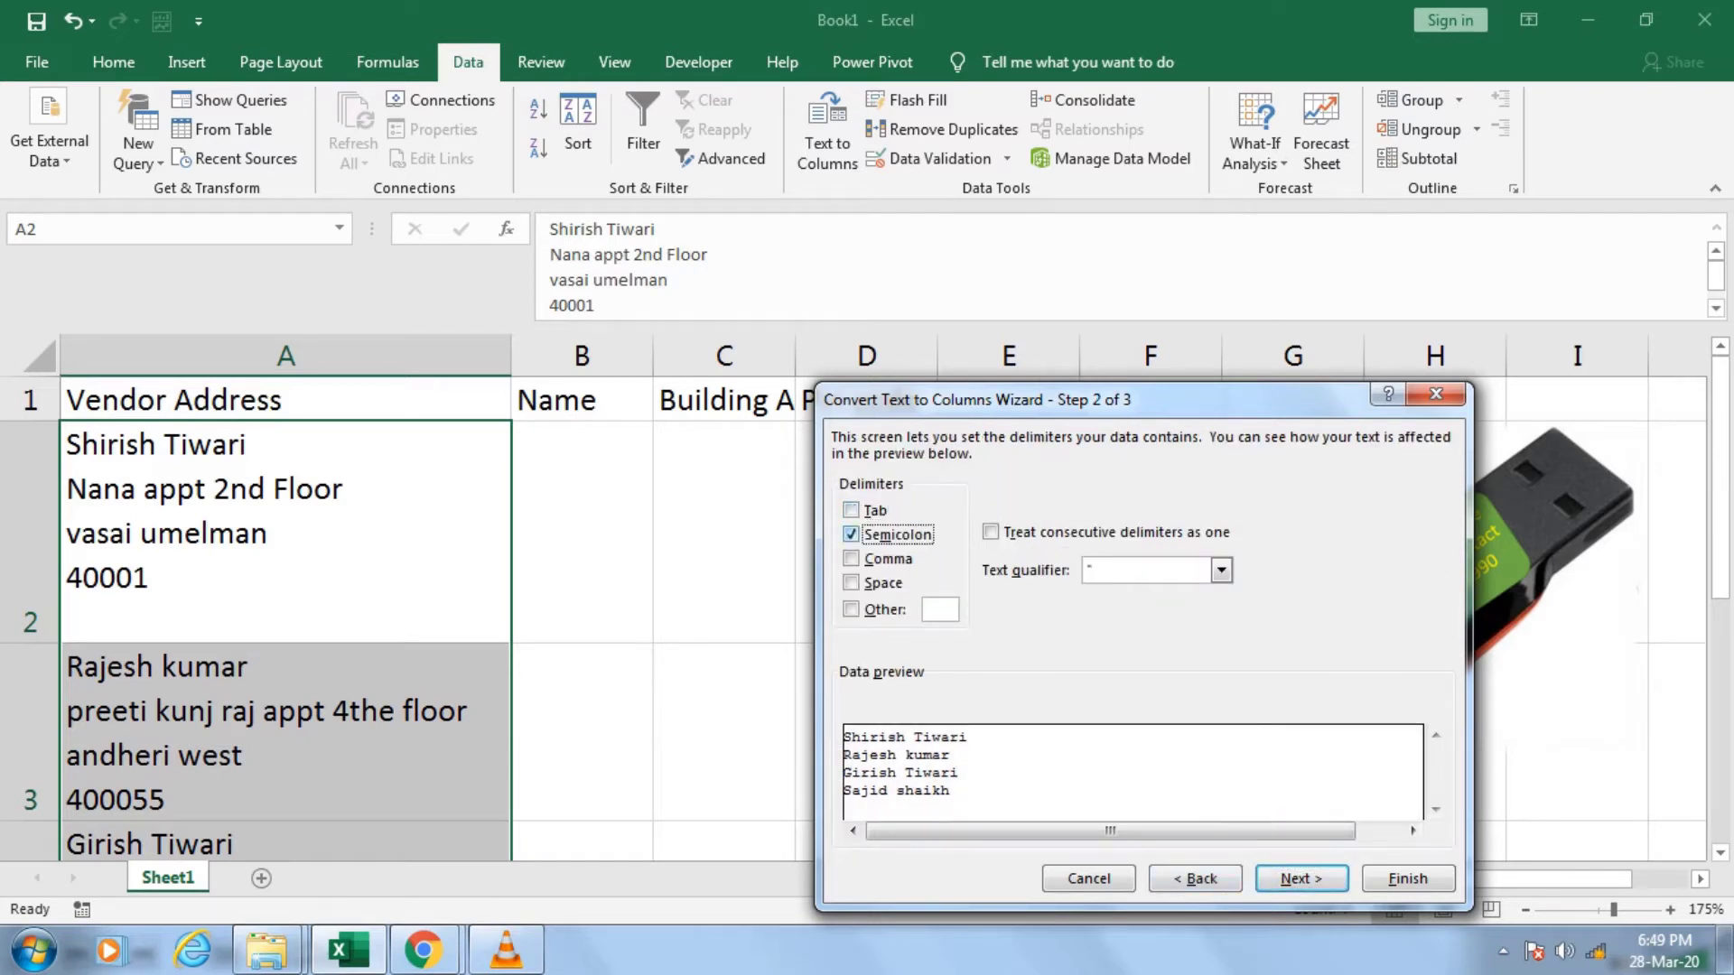
{"action": "left_click", "coordinate": [851, 558]}
{"action": "left_click", "coordinate": [850, 583]}
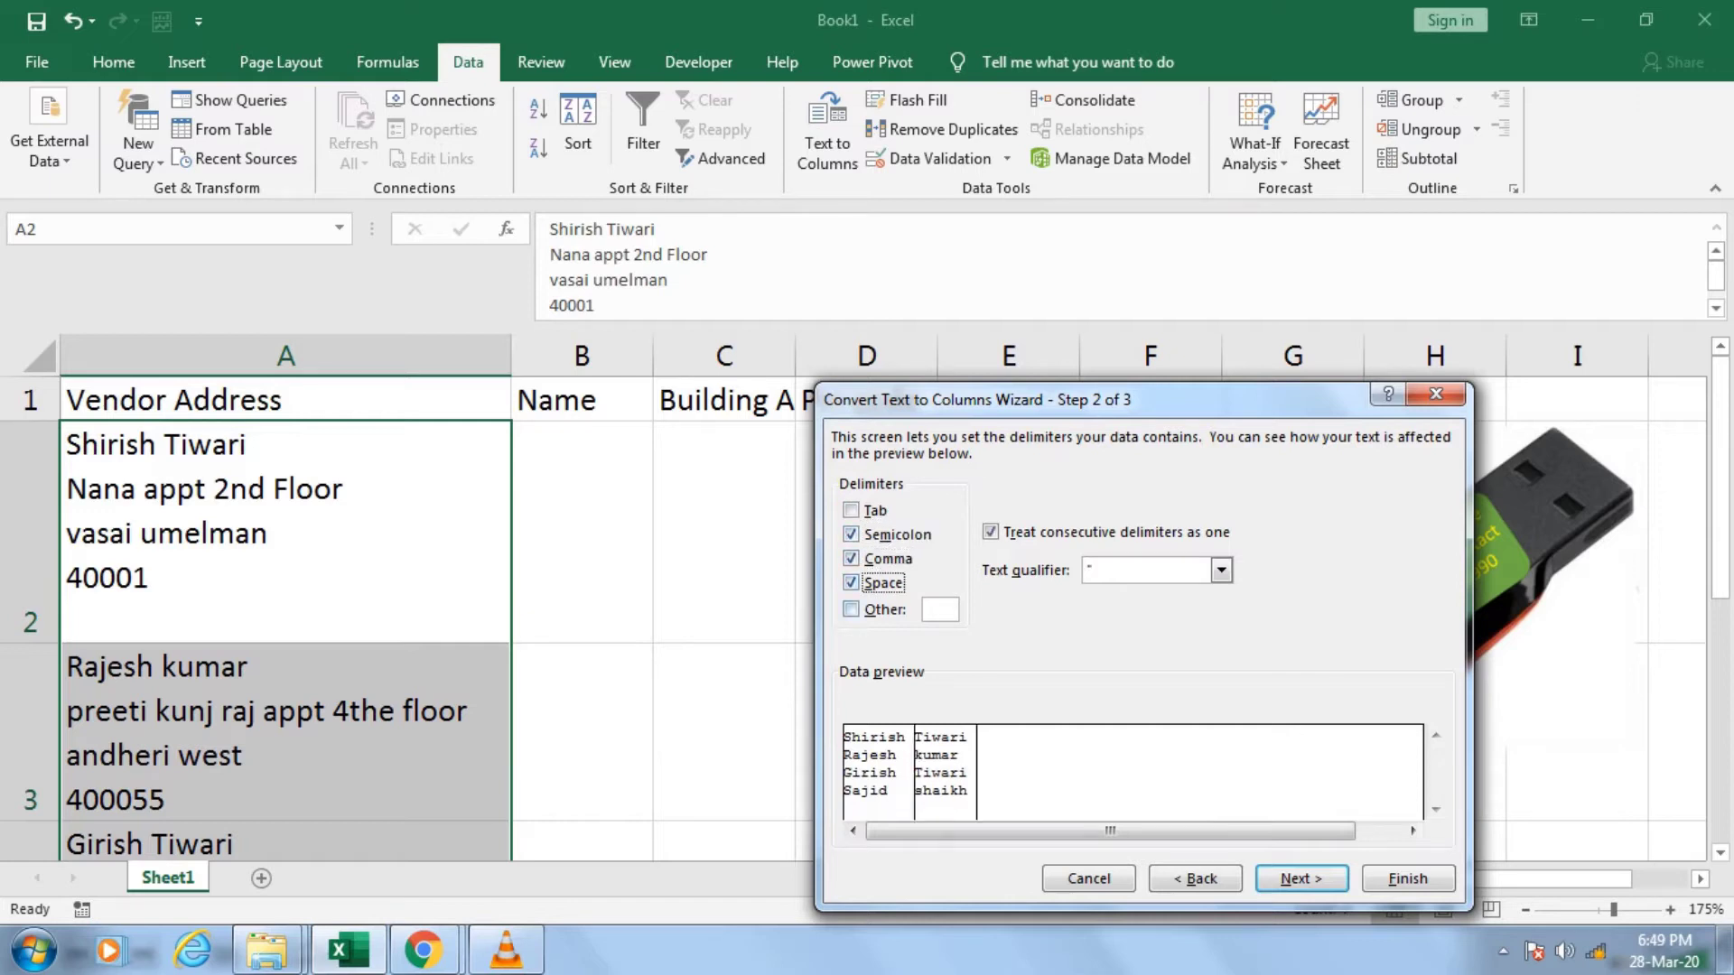
{"action": "left_click", "coordinate": [850, 609]}
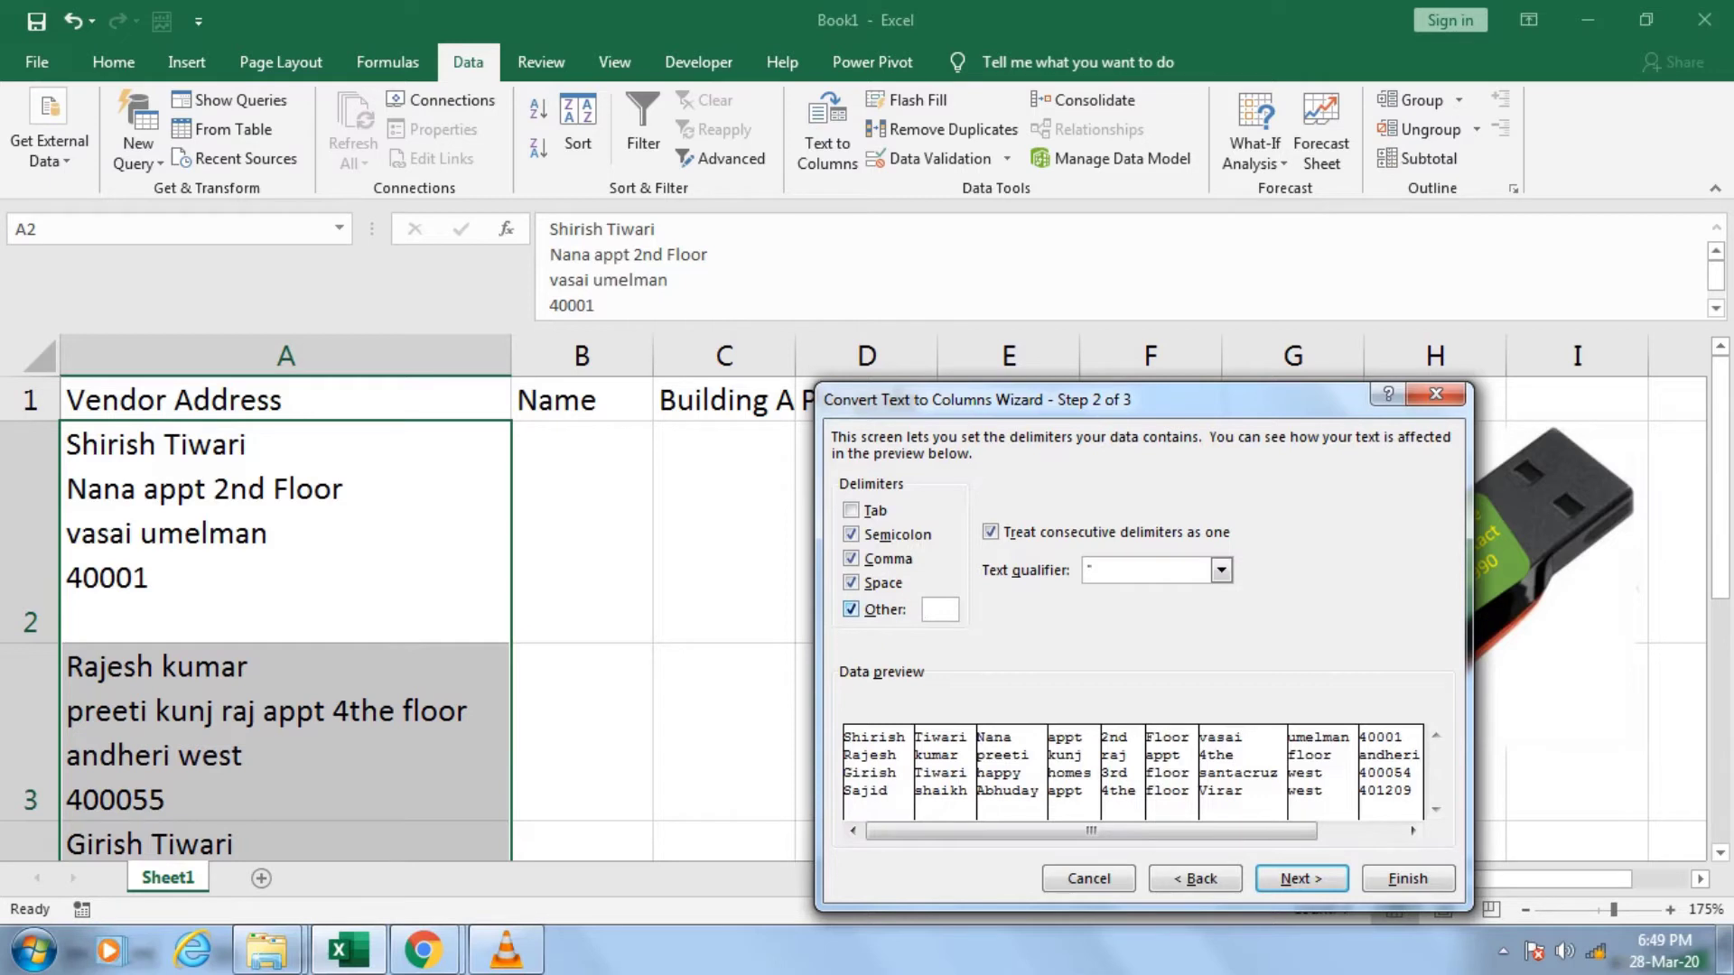
{"action": "left_click", "coordinate": [851, 608]}
{"action": "left_click", "coordinate": [851, 583]}
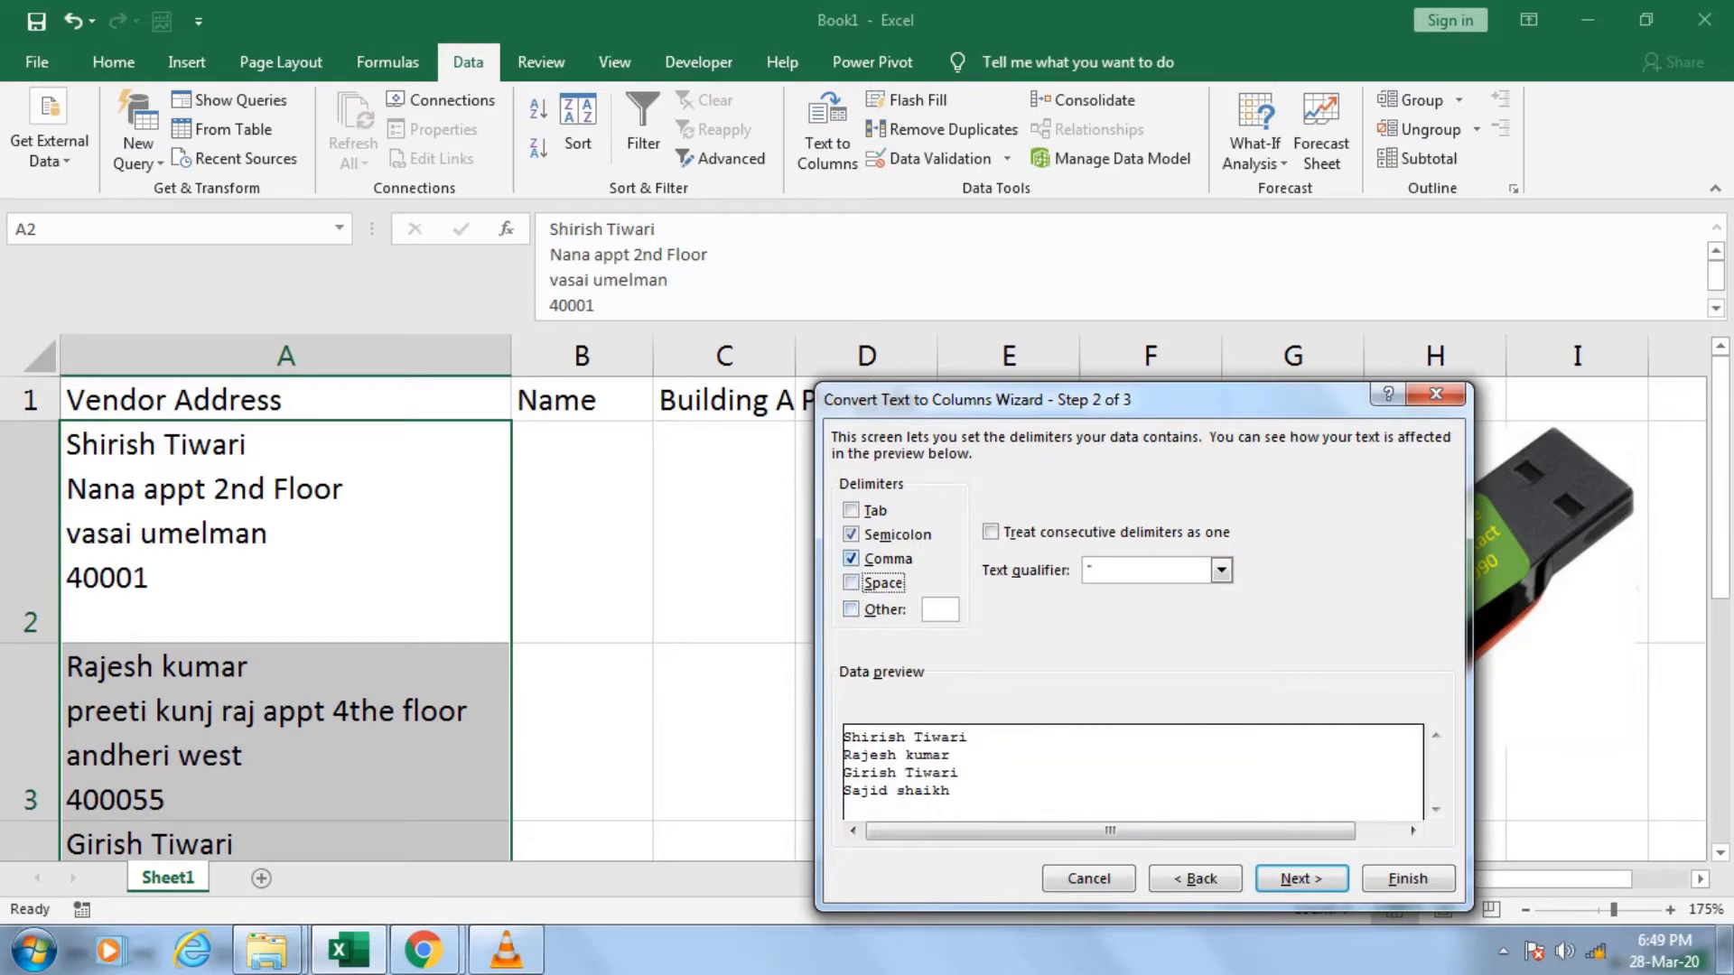
{"action": "left_click", "coordinate": [850, 558]}
{"action": "left_click", "coordinate": [851, 535]}
{"action": "left_click", "coordinate": [850, 510]}
{"action": "left_click", "coordinate": [851, 510]}
{"action": "left_click", "coordinate": [1088, 879]}
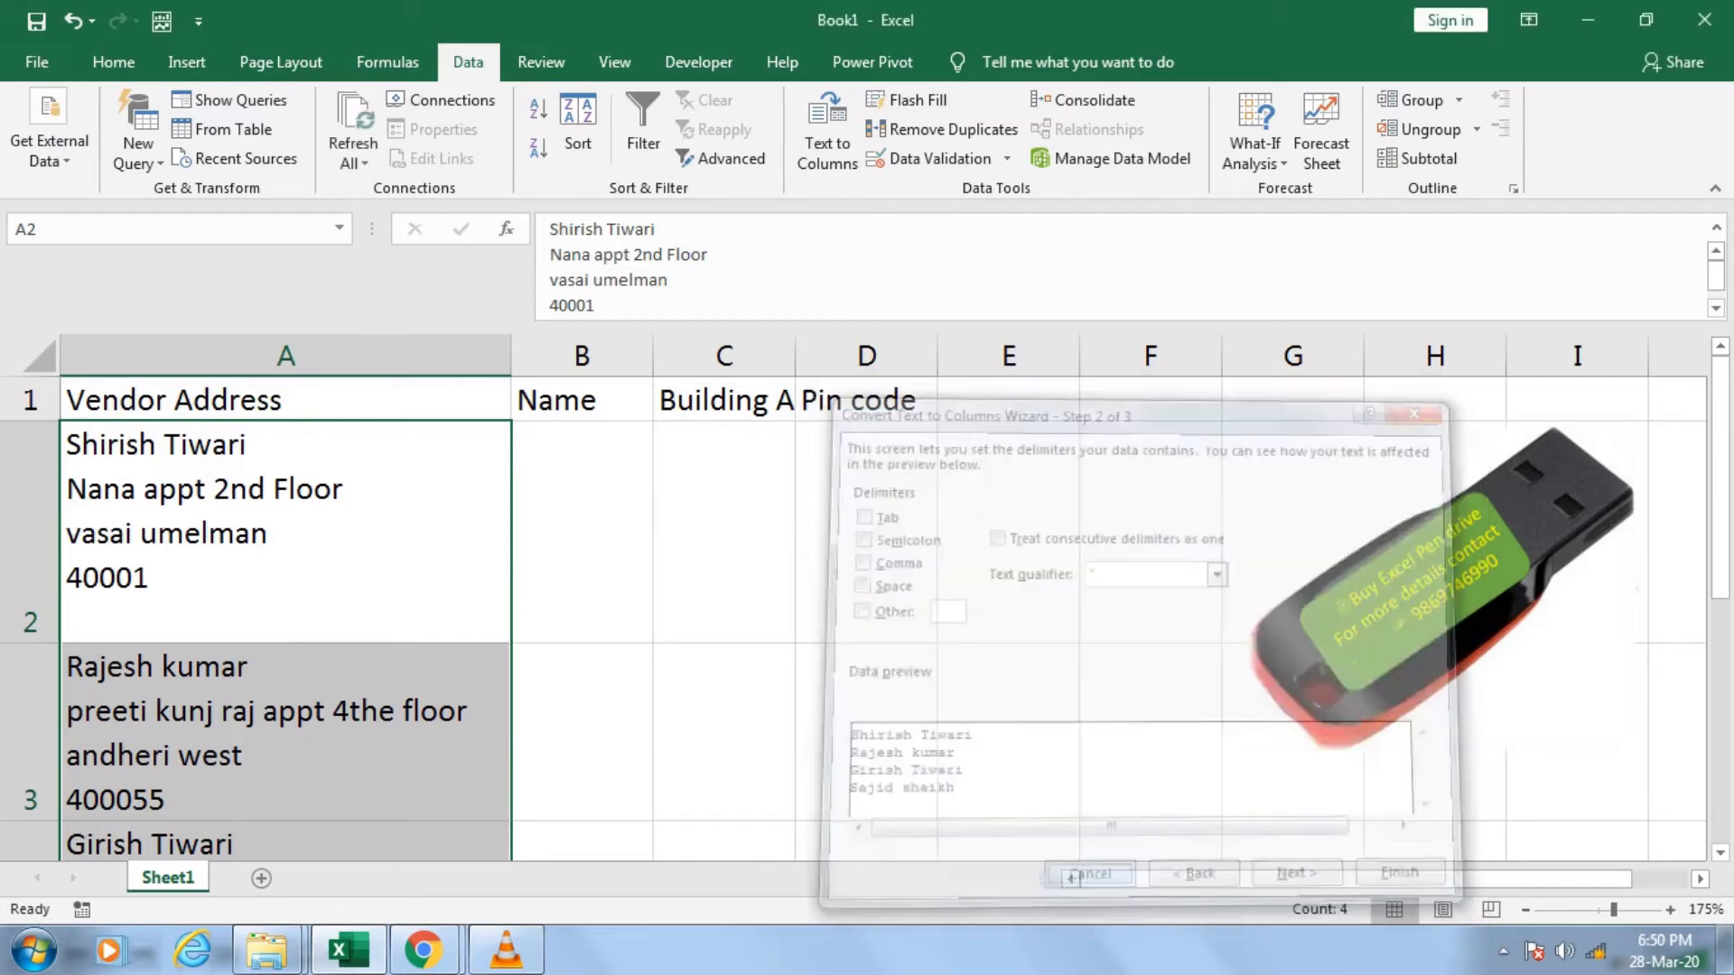
{"action": "left_click", "coordinate": [1009, 733]}
Split the vendor addresses in A2:A5 with delimited Text to Columns, using a line break as the Other delimiter and $A$2 as destination.
{"action": "left_click", "coordinate": [285, 531]}
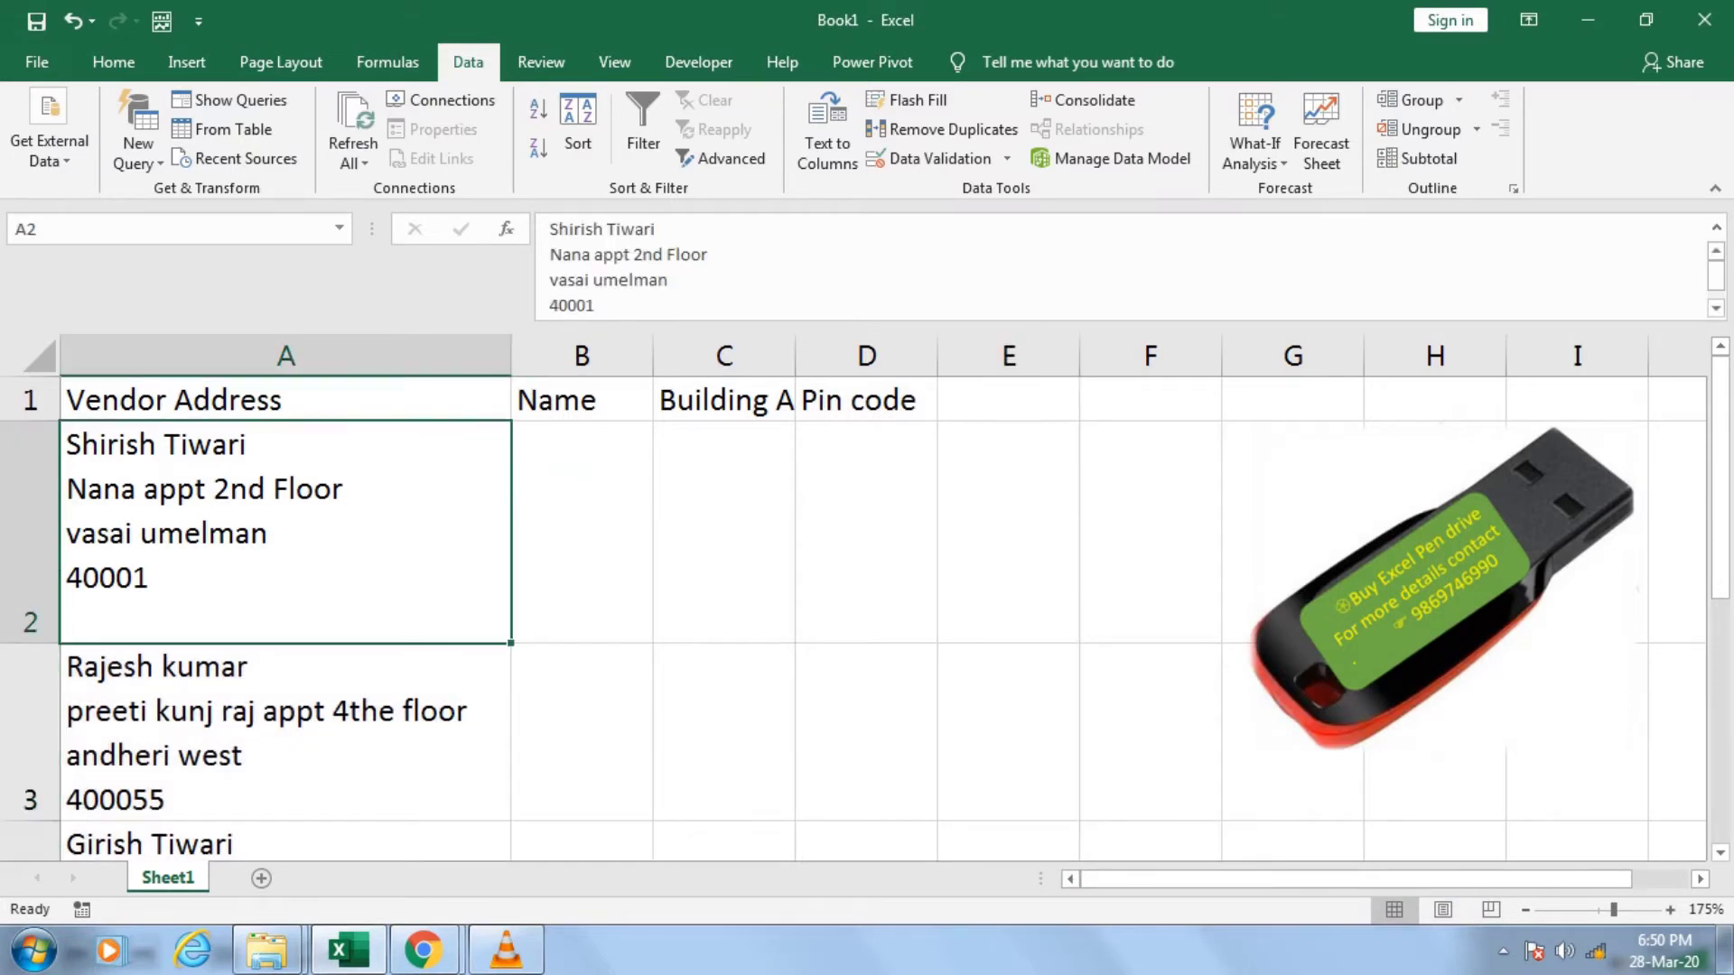
{"action": "key", "text": "ctrl+shift+Down"}
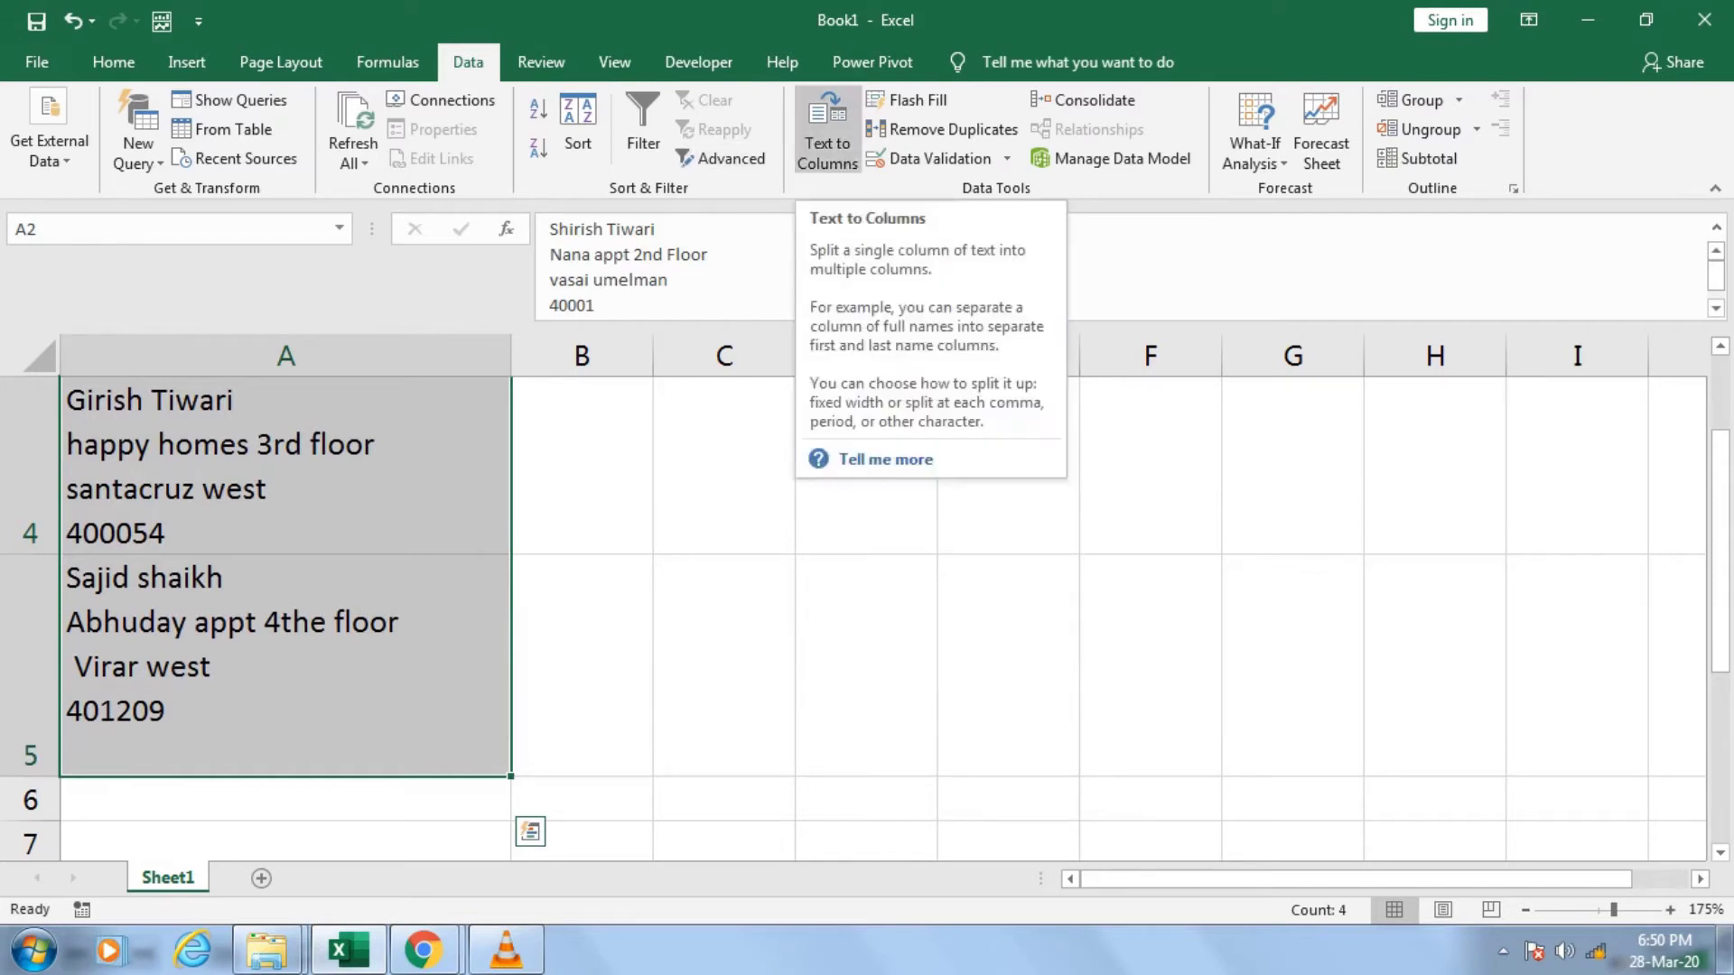
{"action": "left_click", "coordinate": [827, 127]}
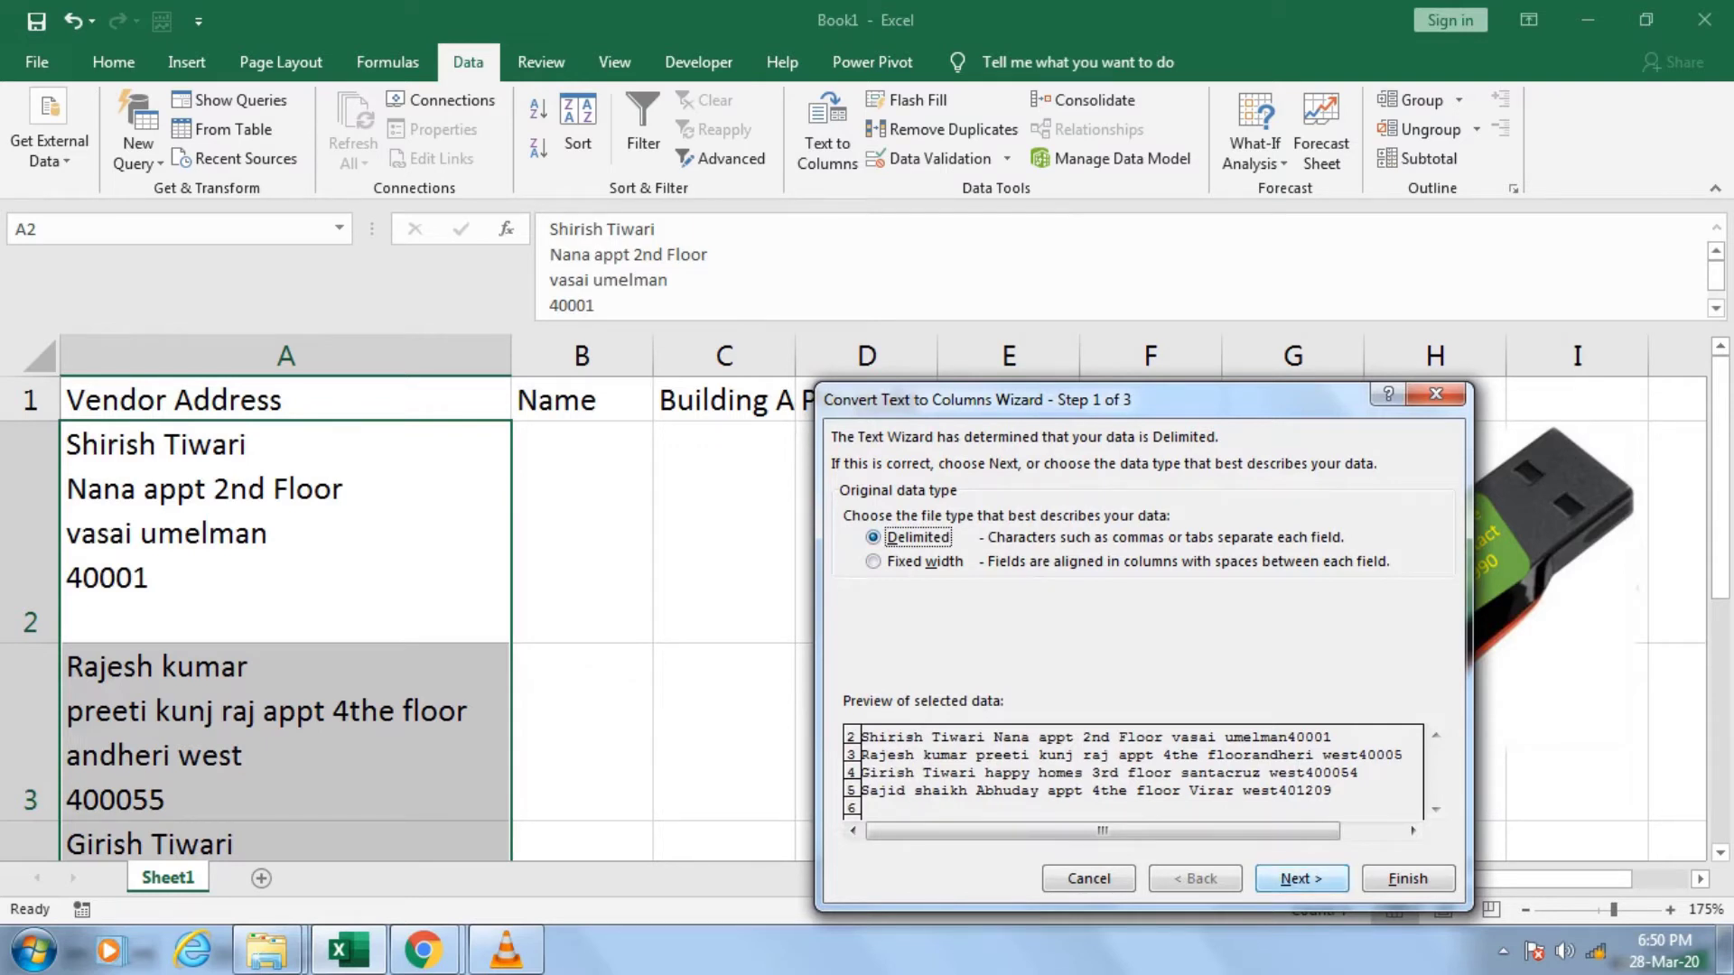
{"action": "left_click", "coordinate": [1300, 878]}
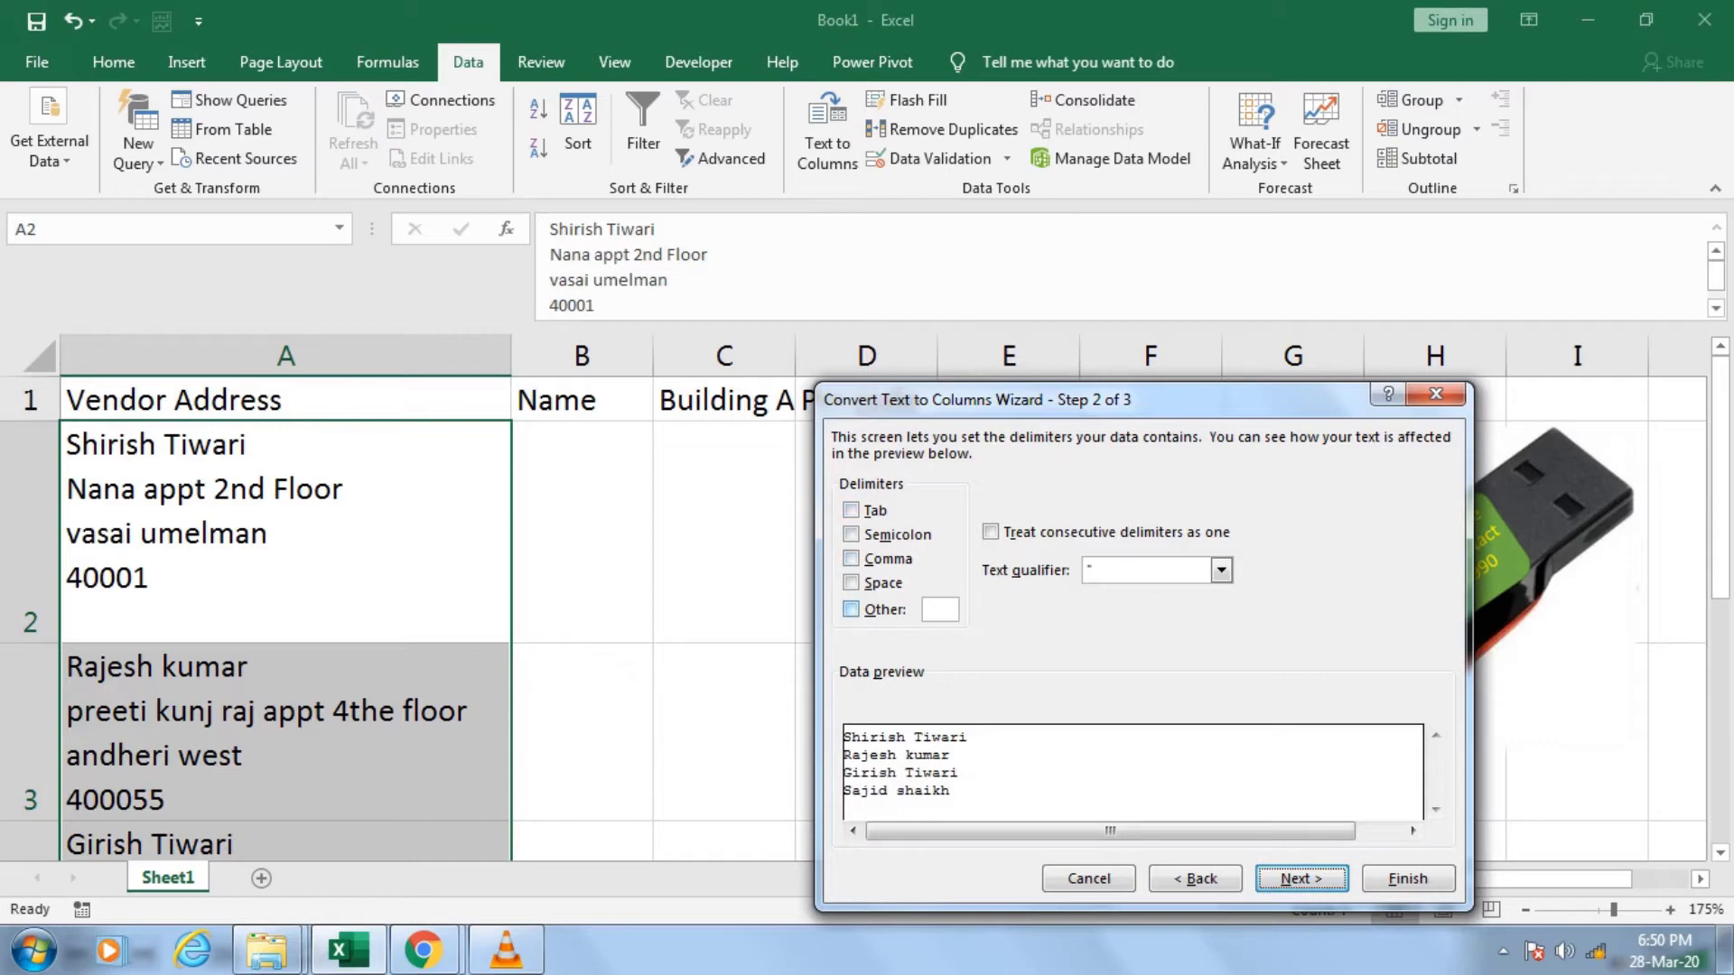
{"action": "left_click", "coordinate": [850, 608]}
{"action": "key", "text": "ctrl+j"}
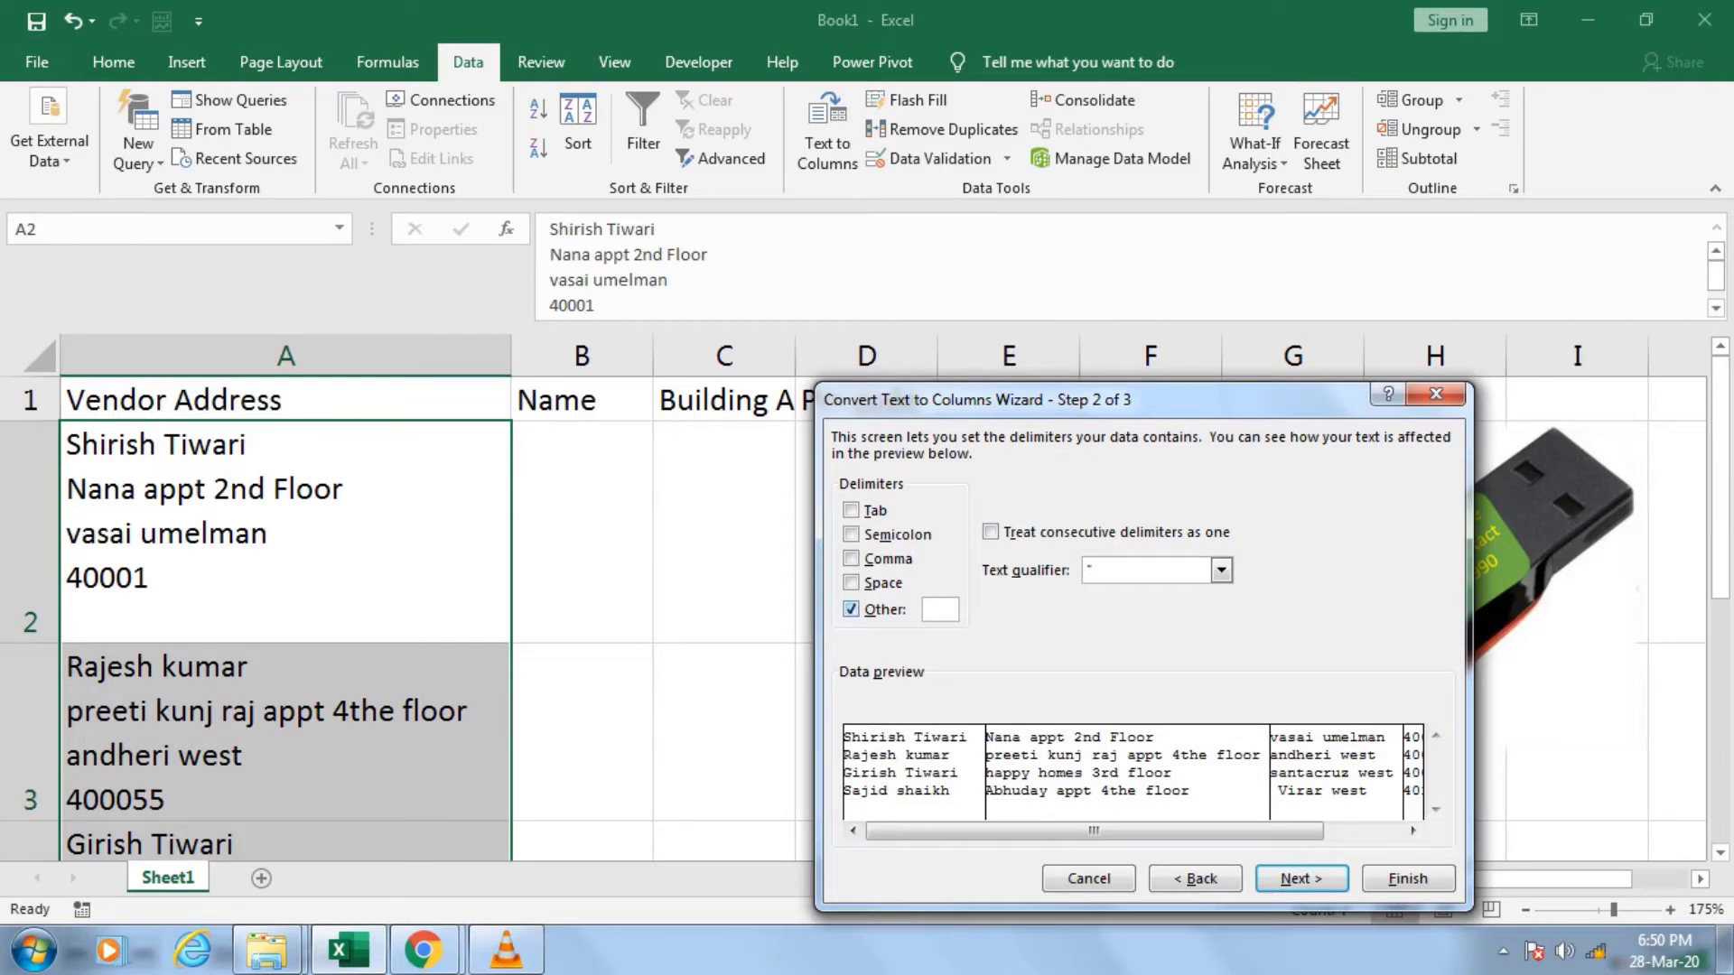
{"action": "key", "text": "BackSpace"}
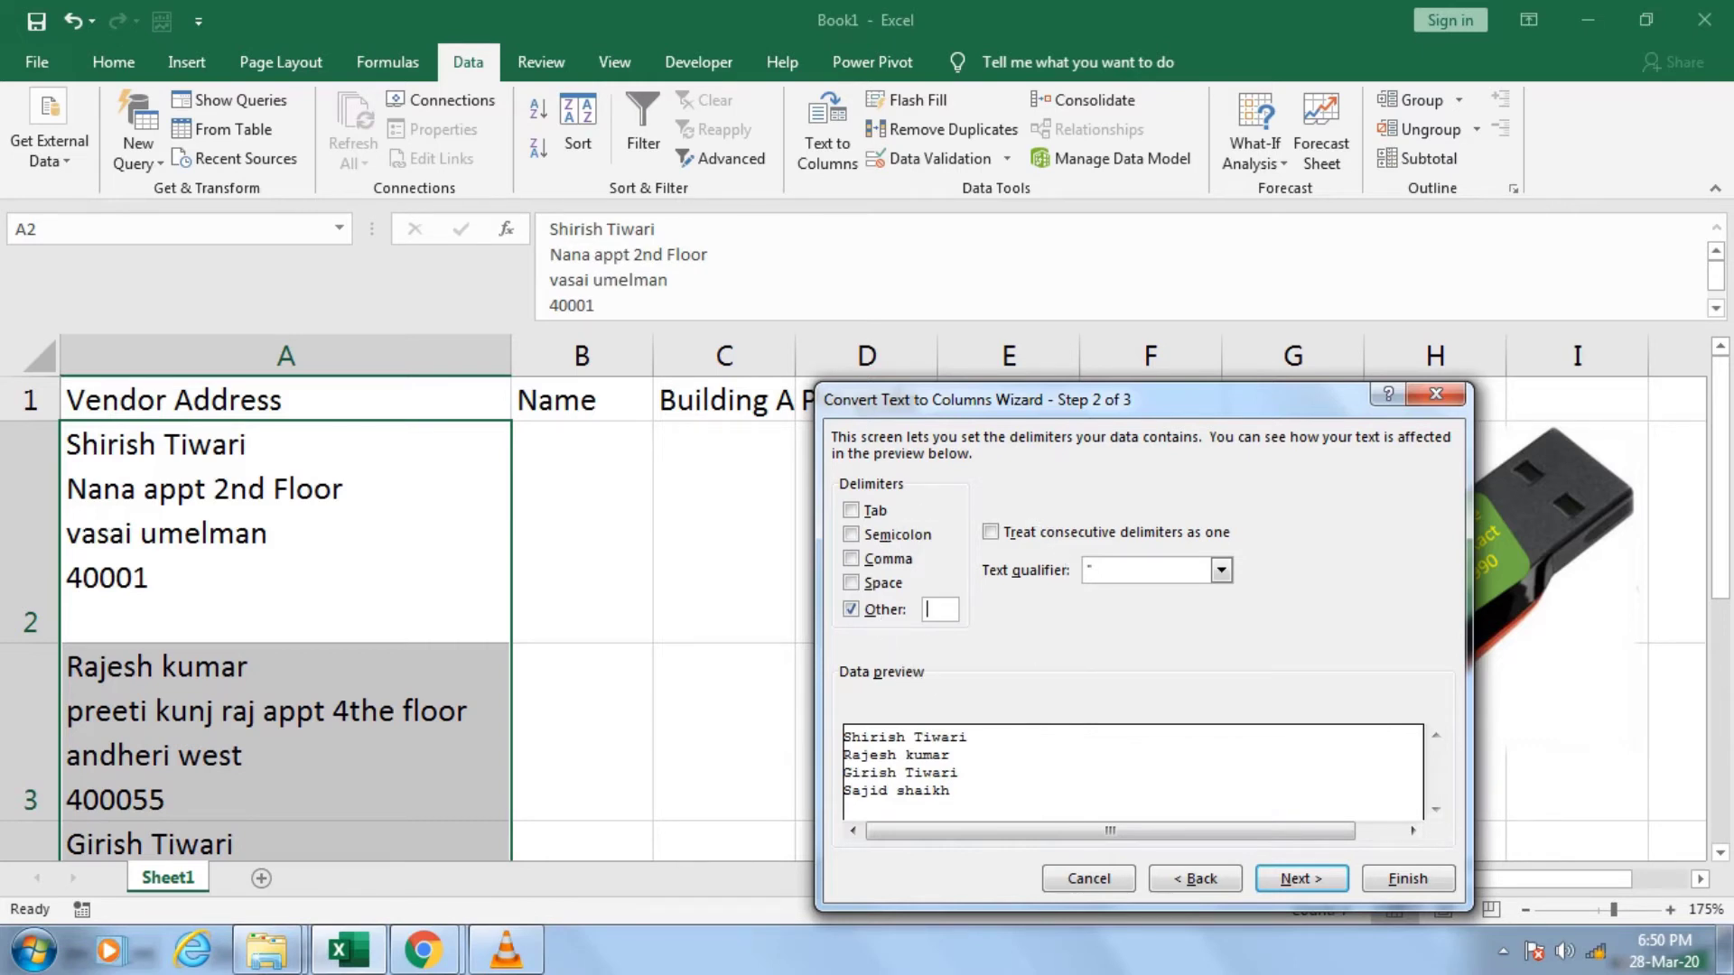
{"action": "key", "text": "ctrl+j"}
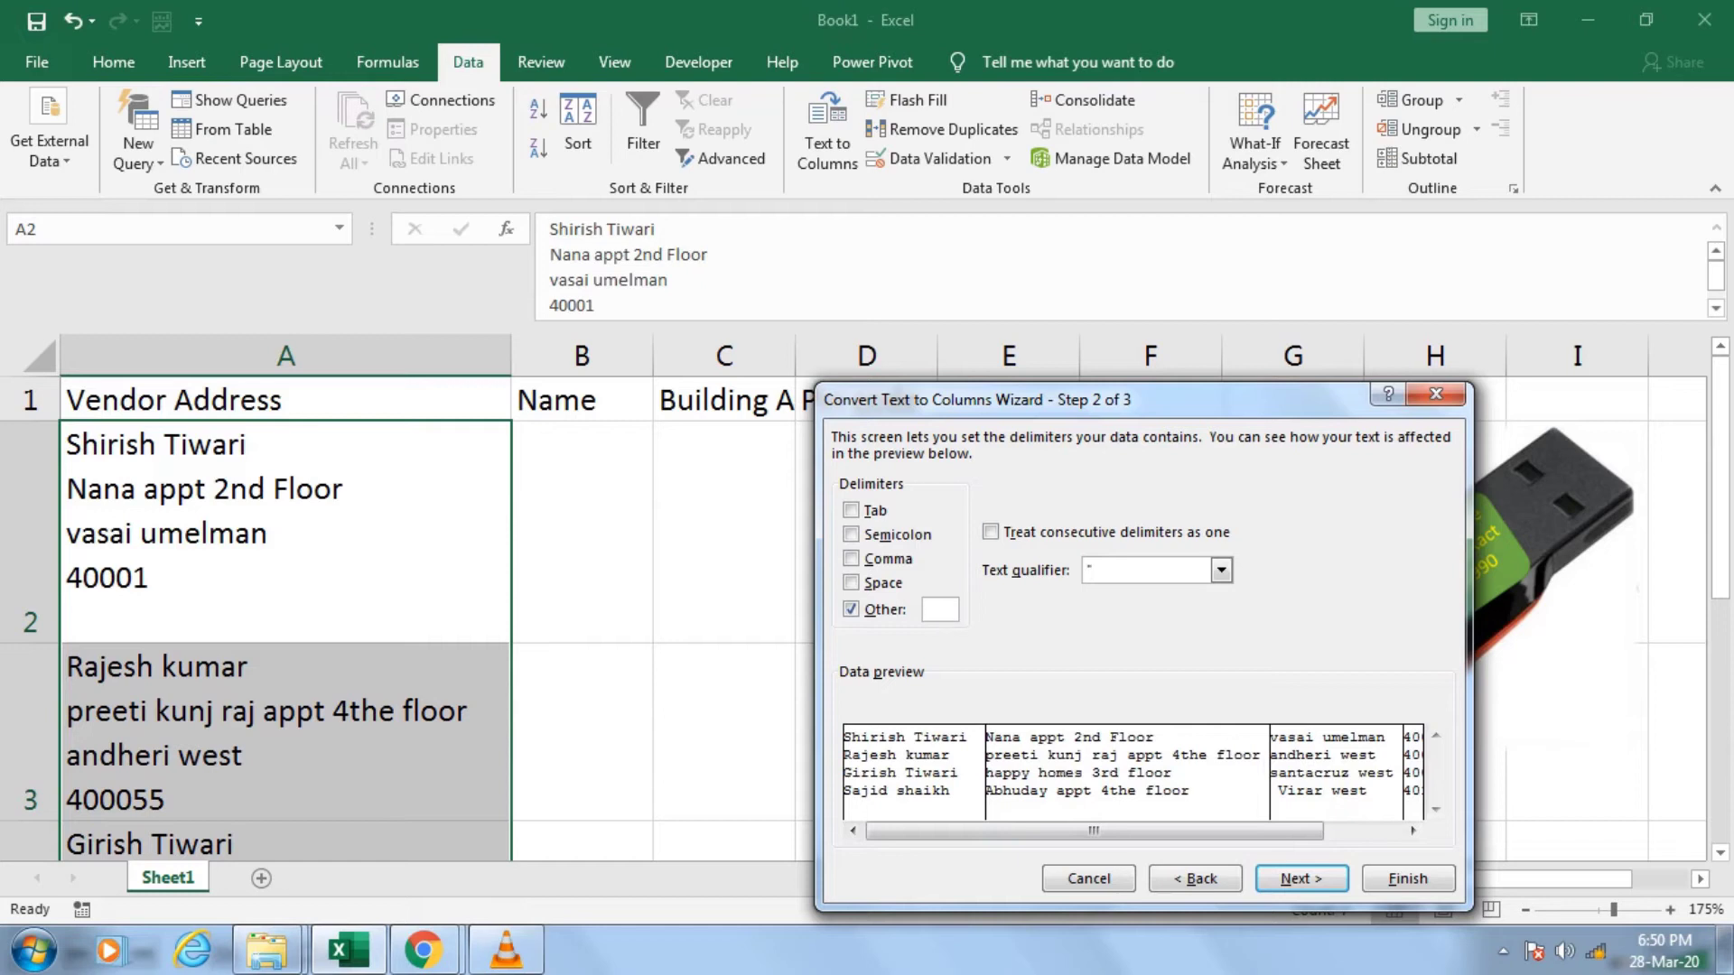
{"action": "mouse_move", "coordinate": [1093, 831]}
{"action": "left_mouse_down"}
{"action": "mouse_move", "coordinate": [1173, 830]}
{"action": "mouse_move", "coordinate": [1094, 830]}
{"action": "left_mouse_up"}
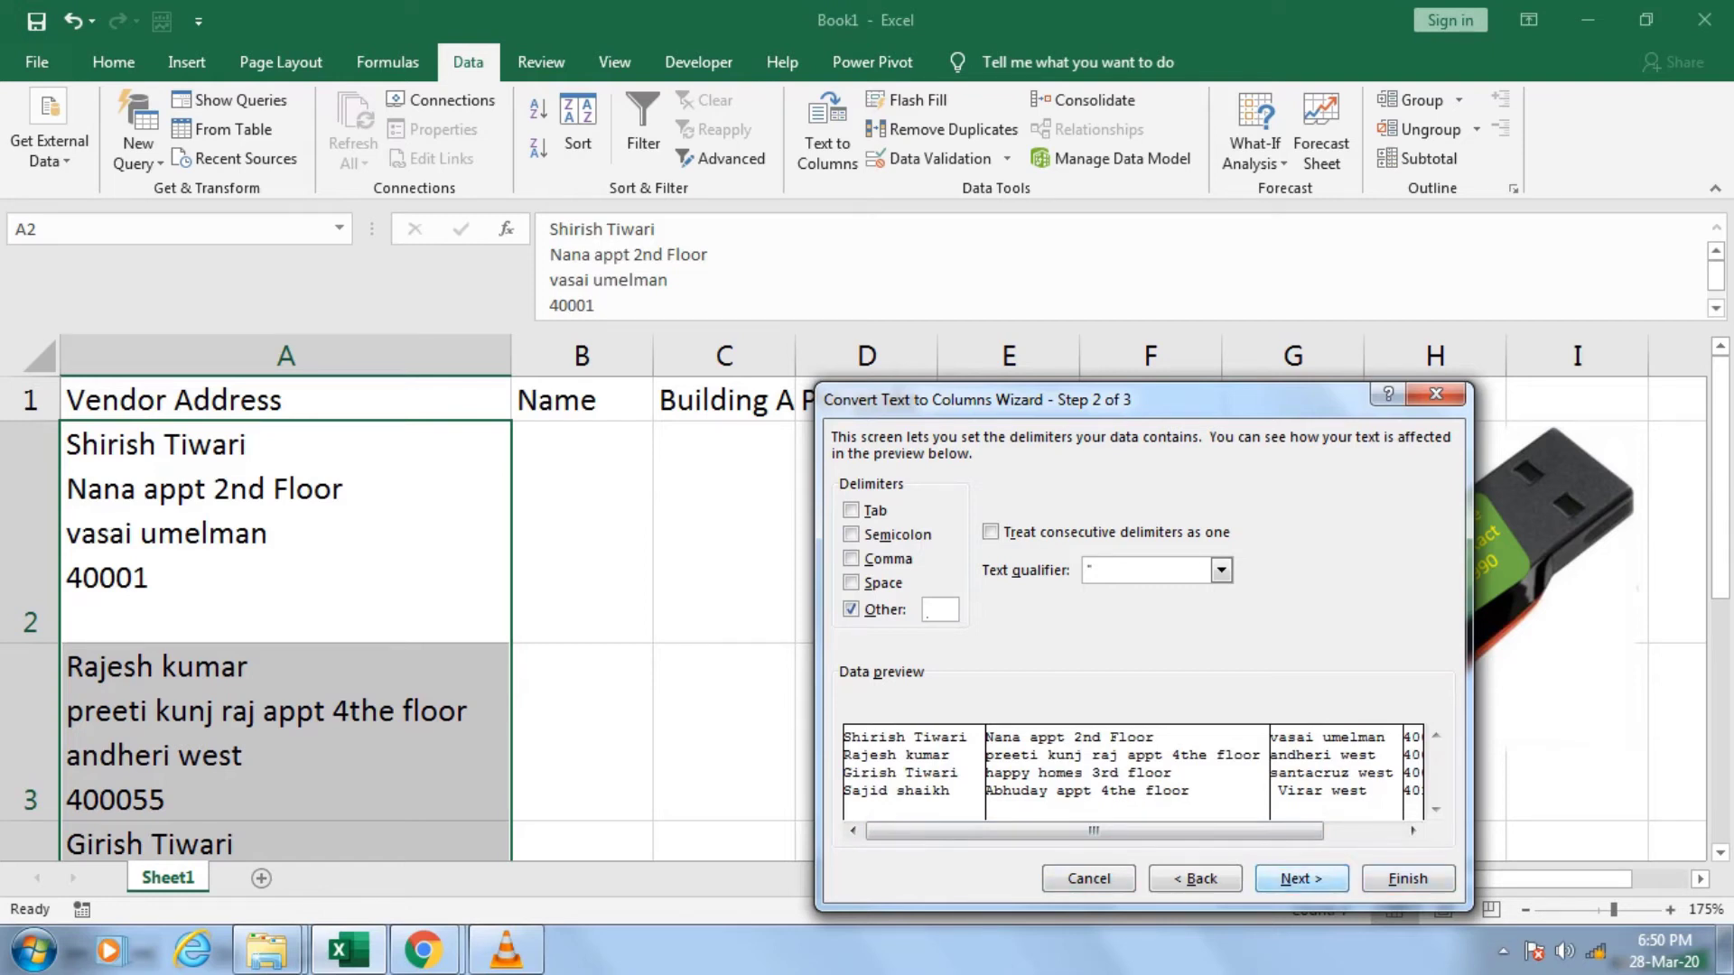
{"action": "left_click", "coordinate": [1301, 877]}
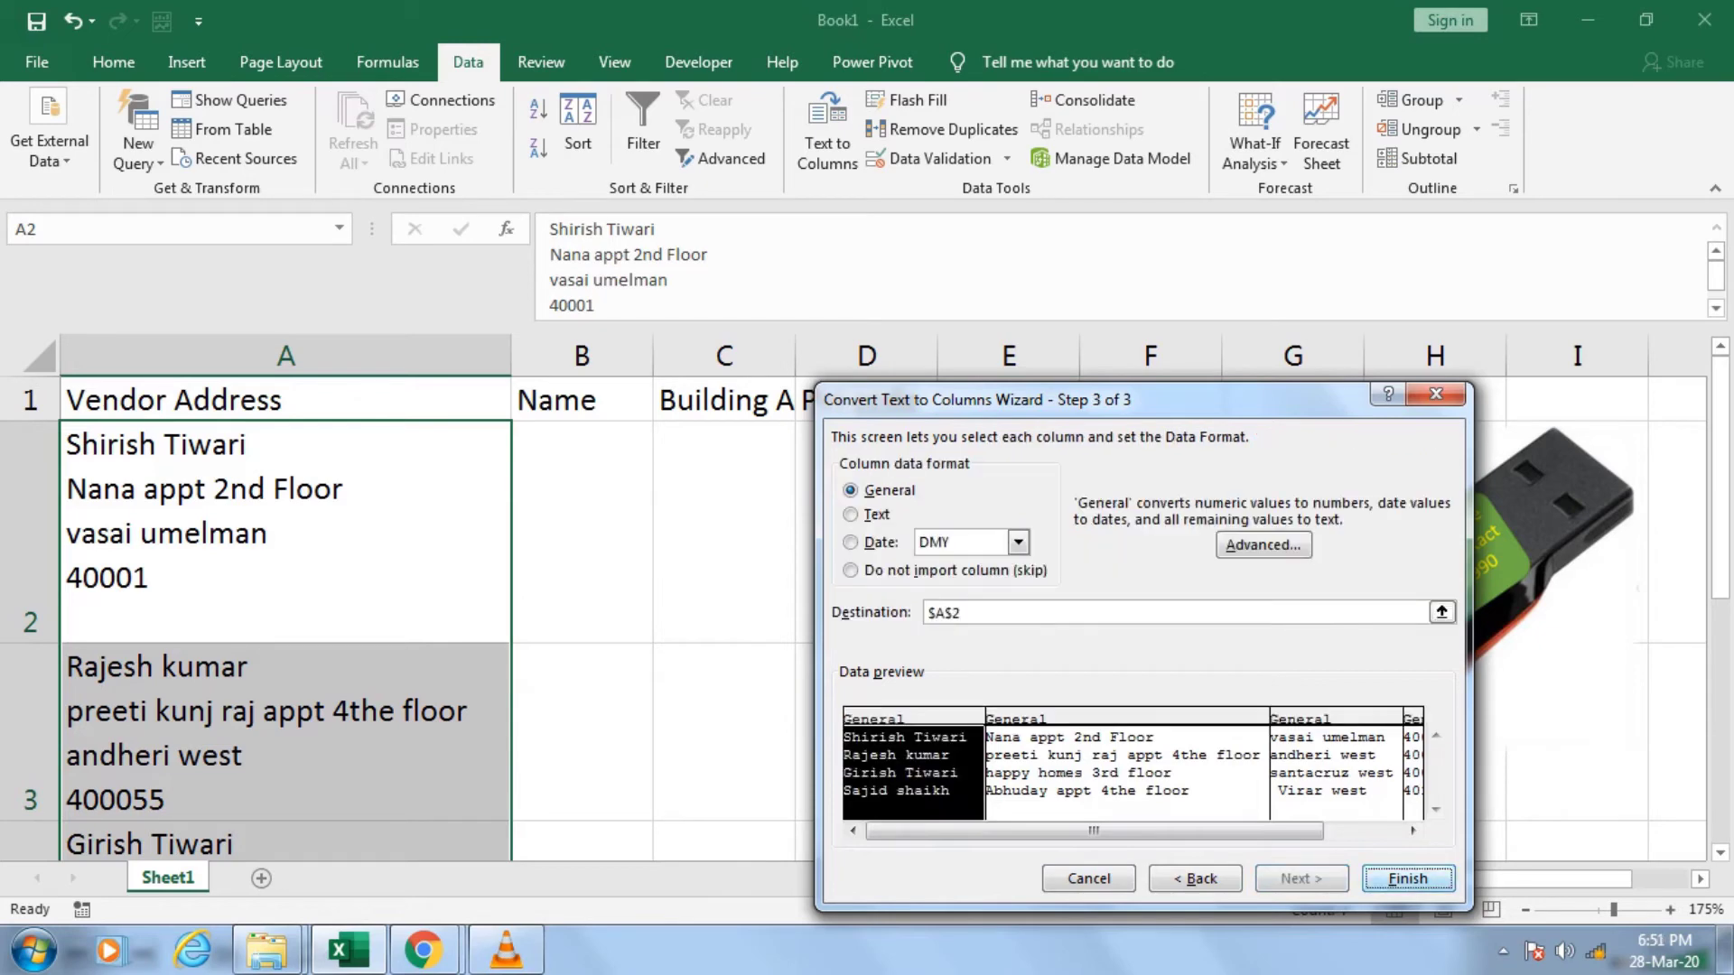
{"action": "left_click", "coordinate": [1408, 878]}
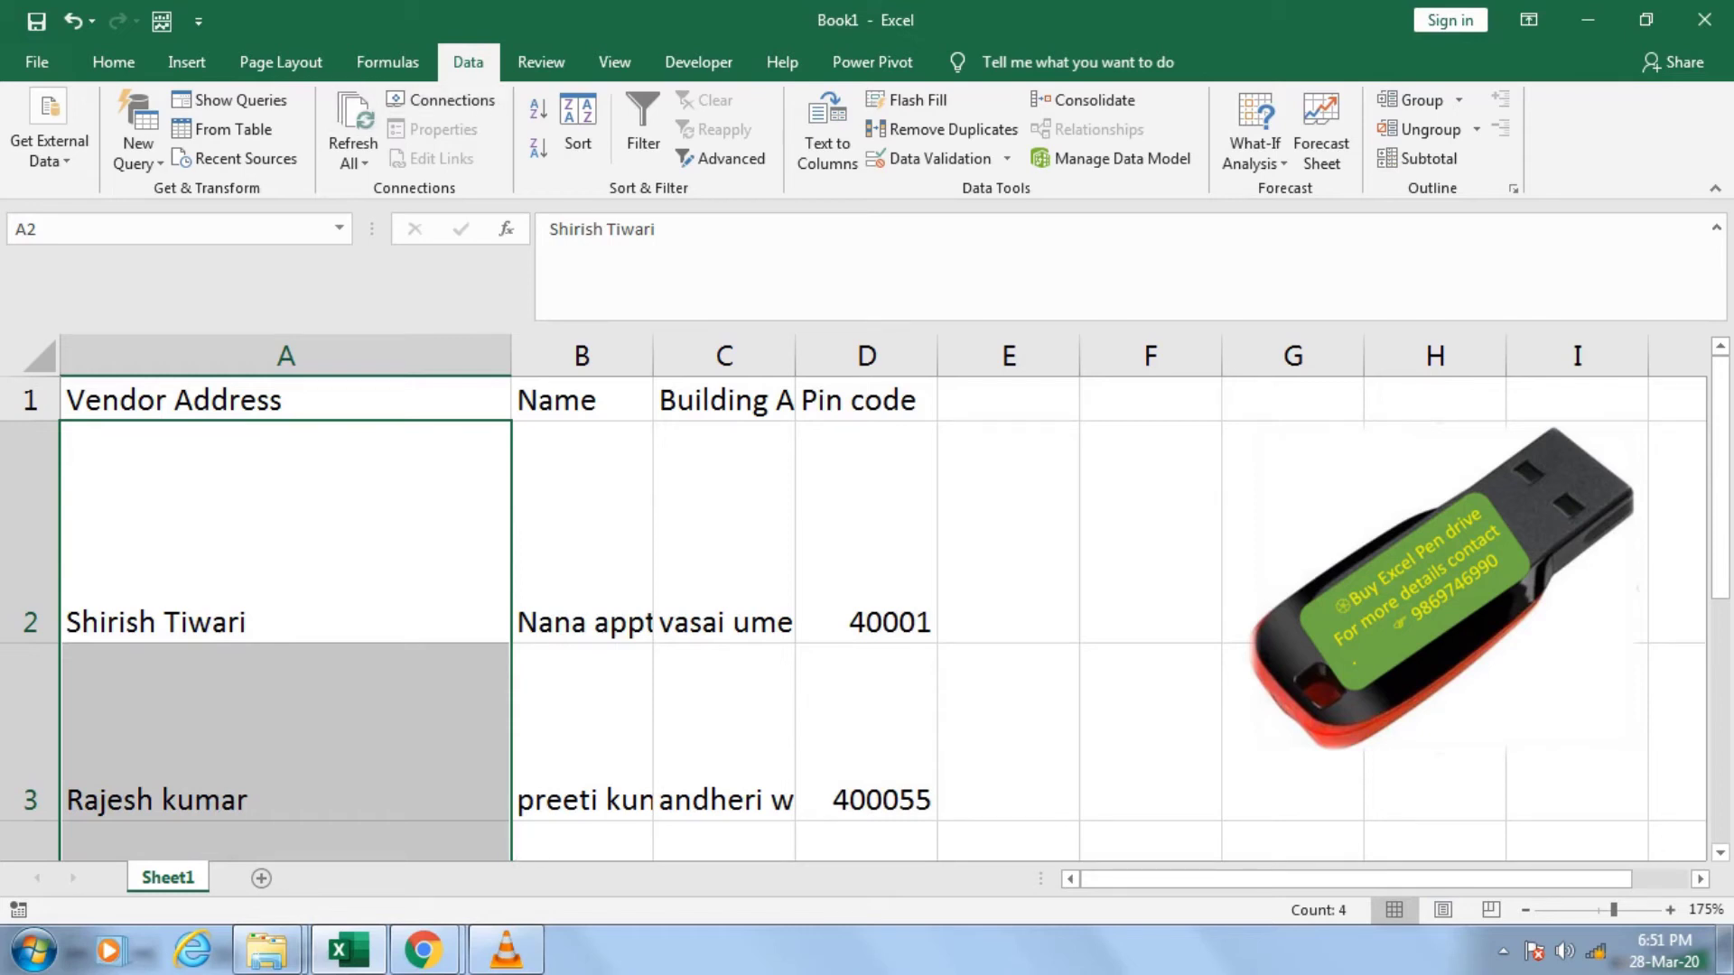
{"action": "right_click", "coordinate": [34, 519]}
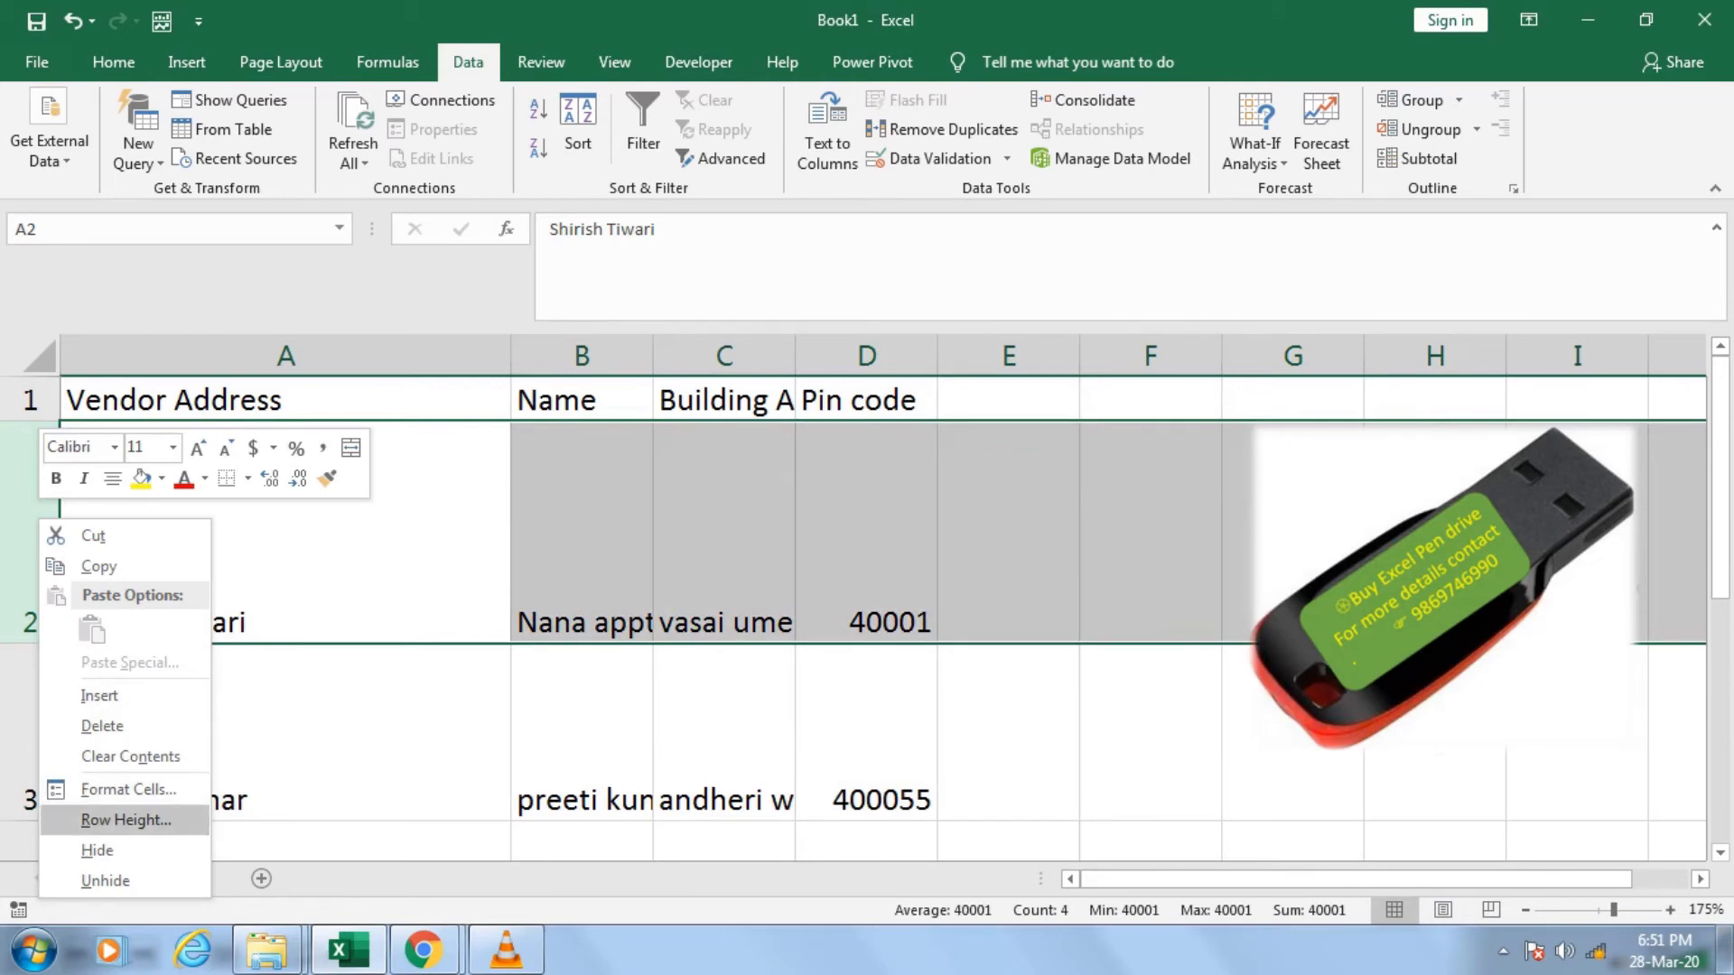
{"action": "left_click", "coordinate": [126, 820]}
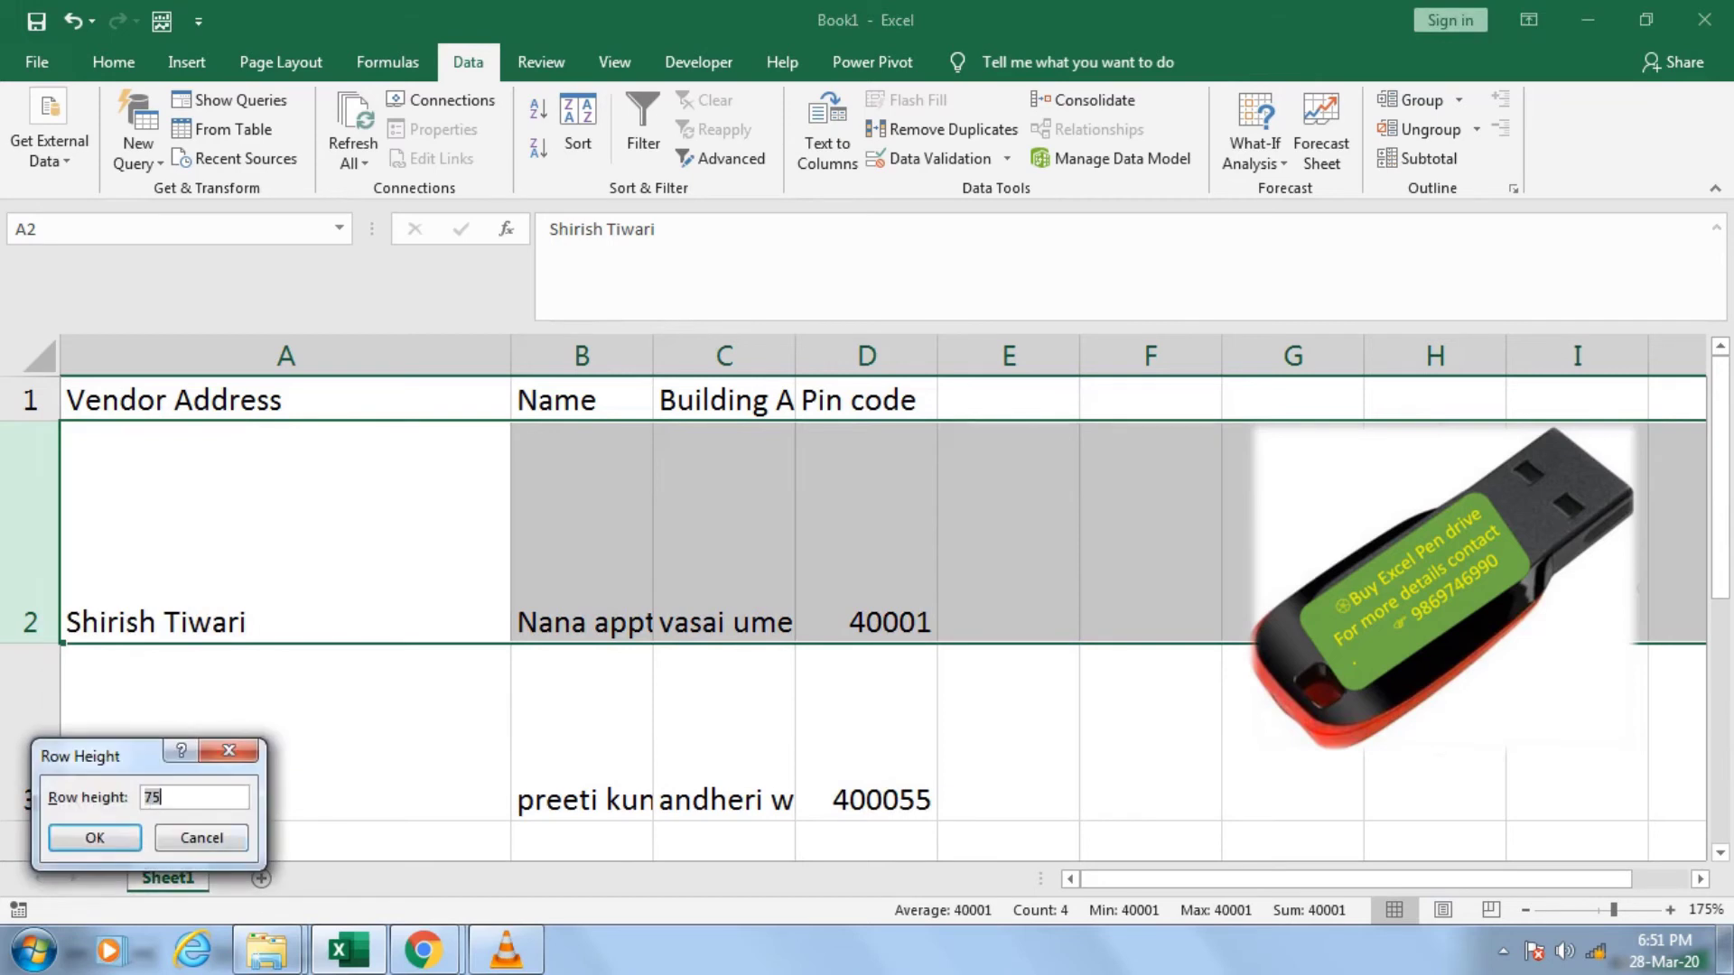
{"action": "left_click", "coordinate": [201, 838]}
AutoFit the row height of rows 2 to 5.
{"action": "left_click_drag", "start_coordinate": [30, 560], "coordinate": [30, 776]}
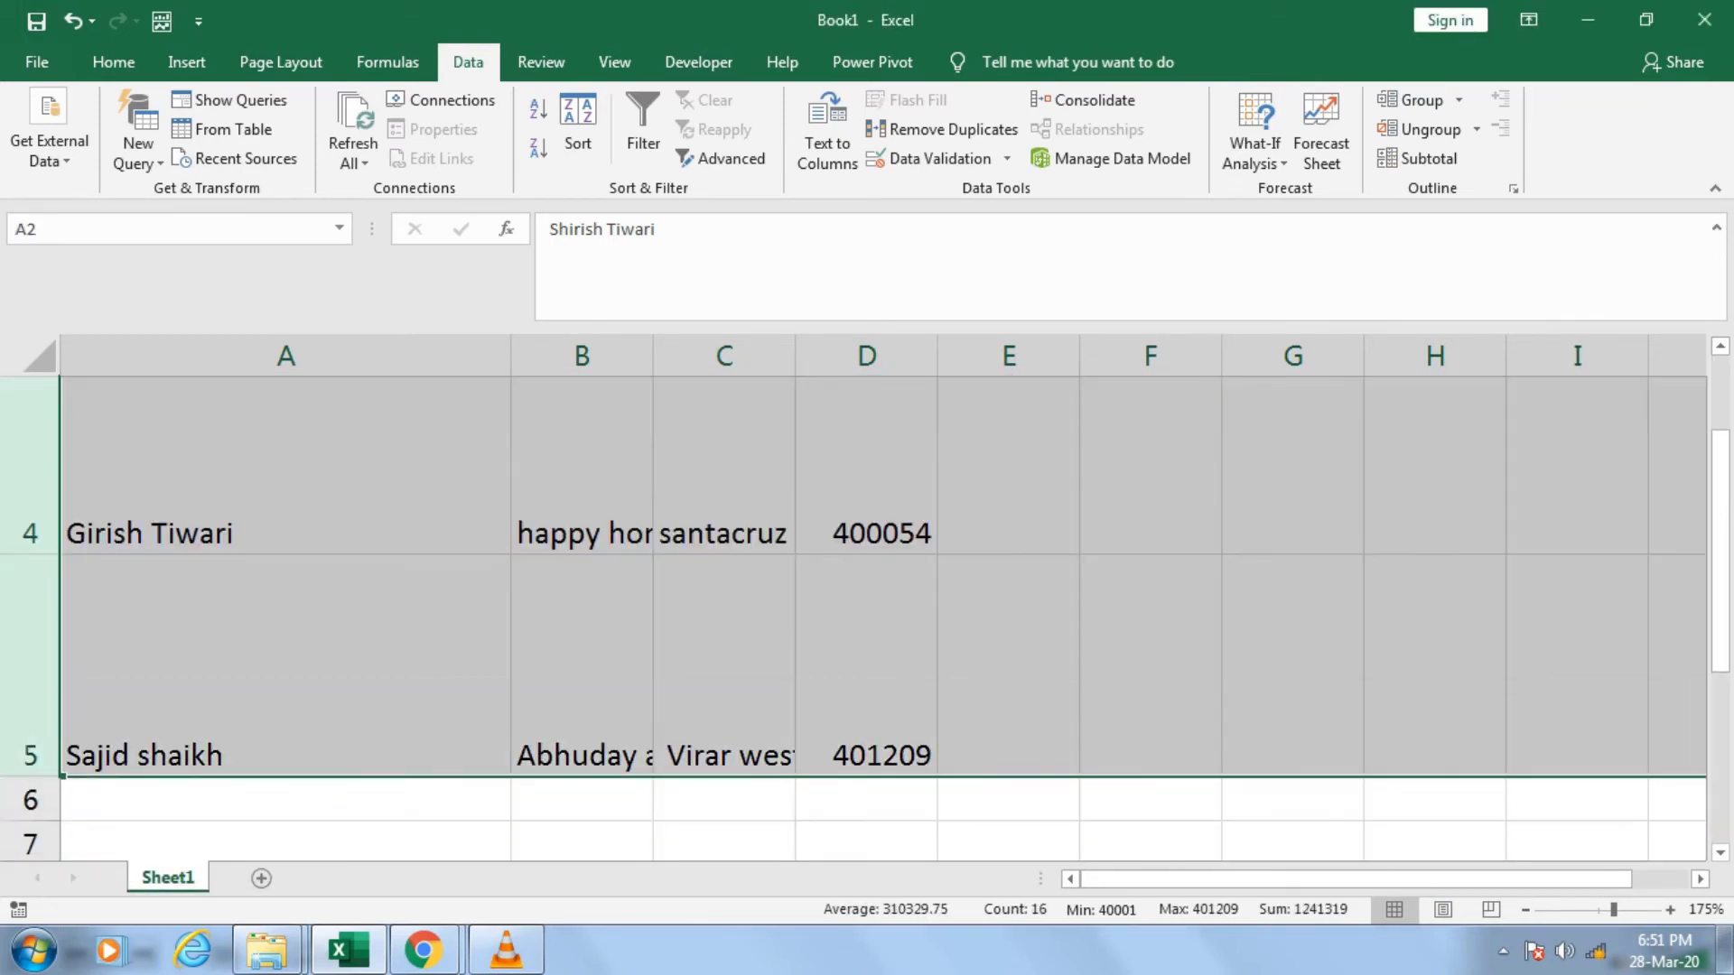
{"action": "left_click", "coordinate": [114, 61]}
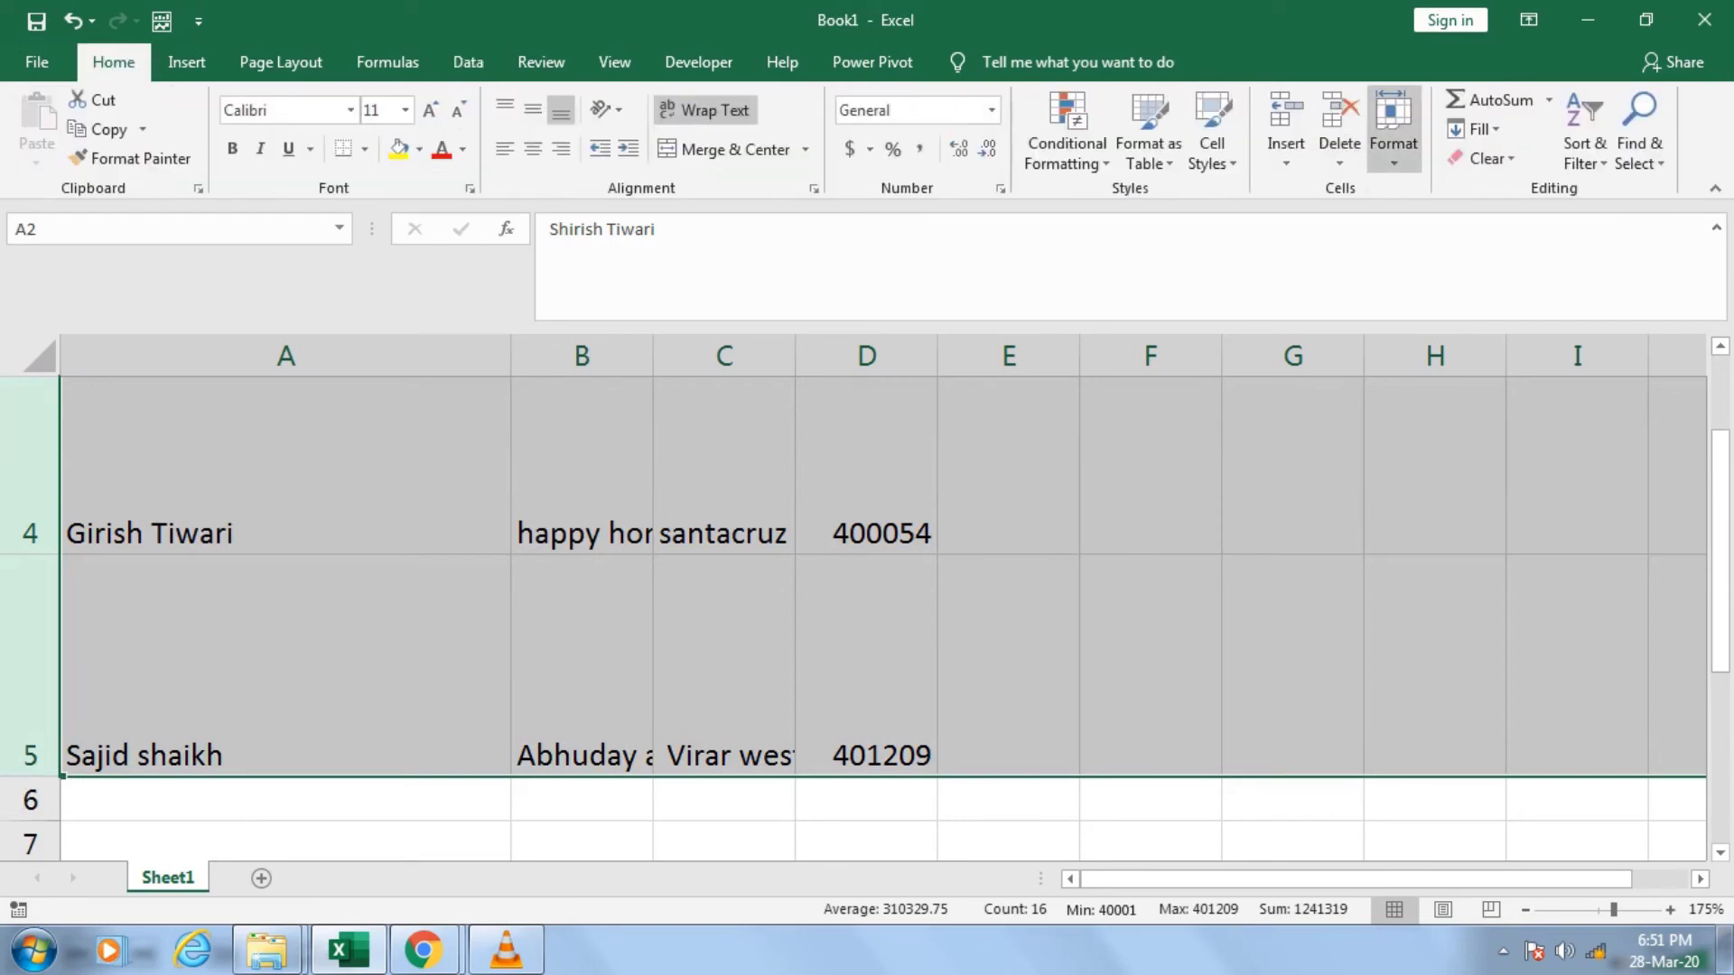
{"action": "left_click", "coordinate": [1393, 127]}
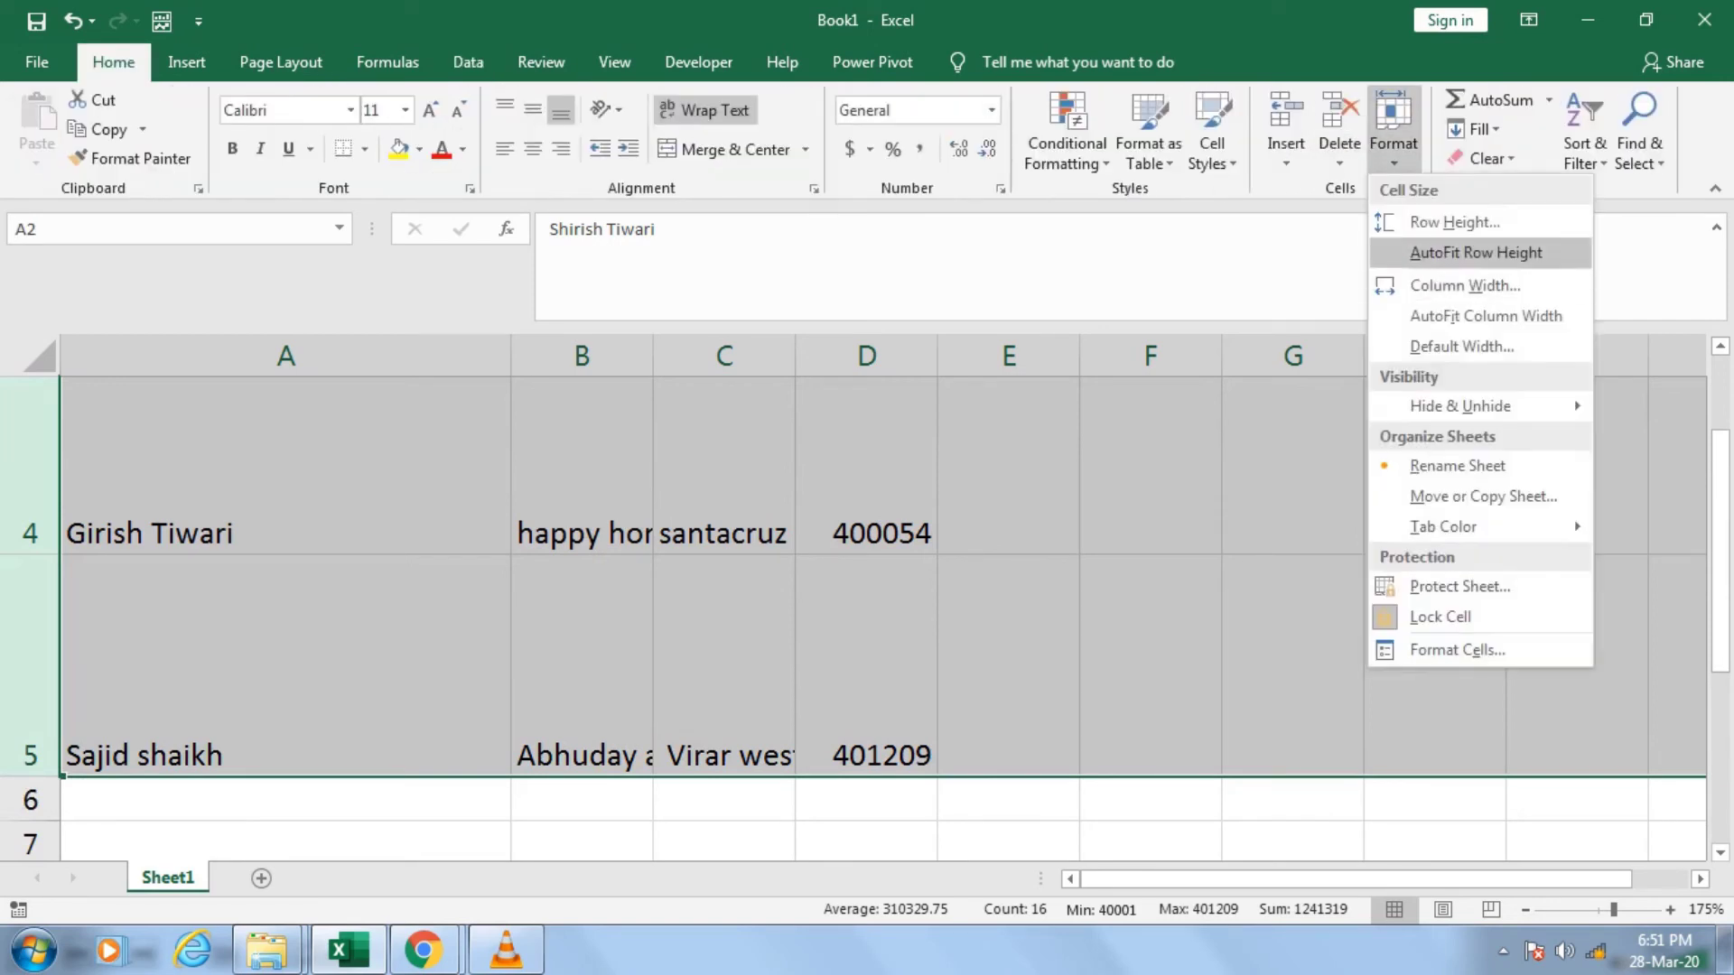
{"action": "left_click", "coordinate": [1475, 253]}
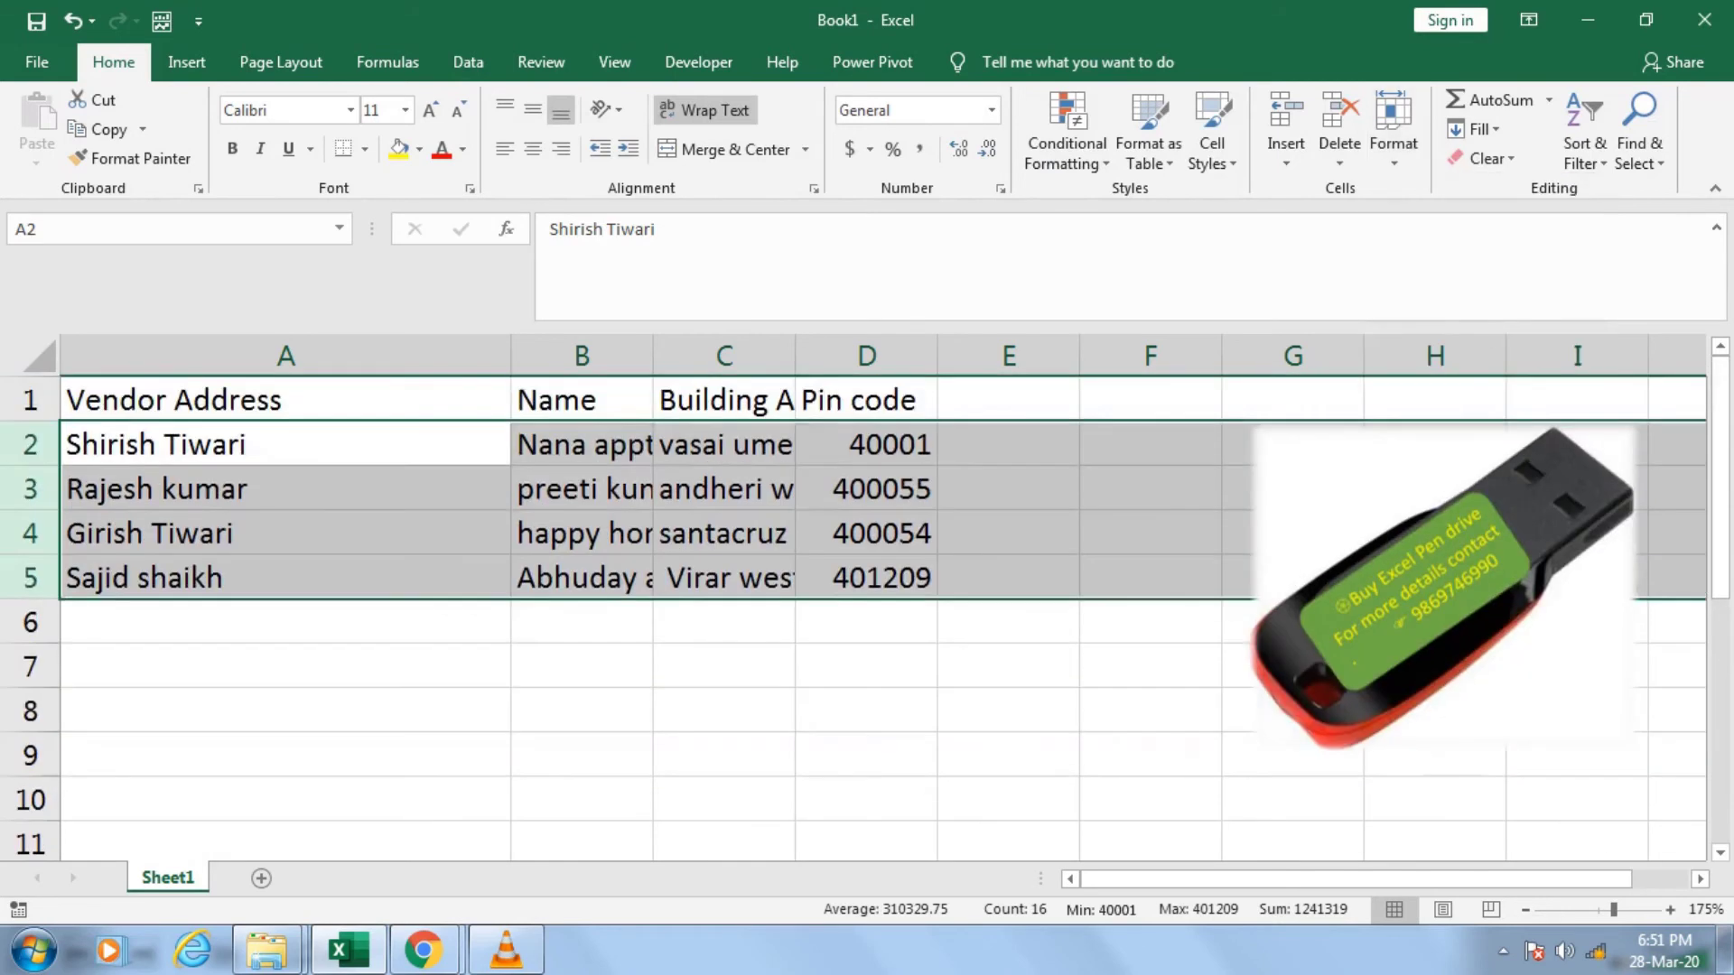
Widen columns B and C, and column D slightly, to show more of the split address text.
{"action": "left_click", "coordinate": [724, 710]}
{"action": "left_click_drag", "start_coordinate": [795, 356], "coordinate": [855, 356]}
{"action": "left_click_drag", "start_coordinate": [653, 355], "coordinate": [738, 355]}
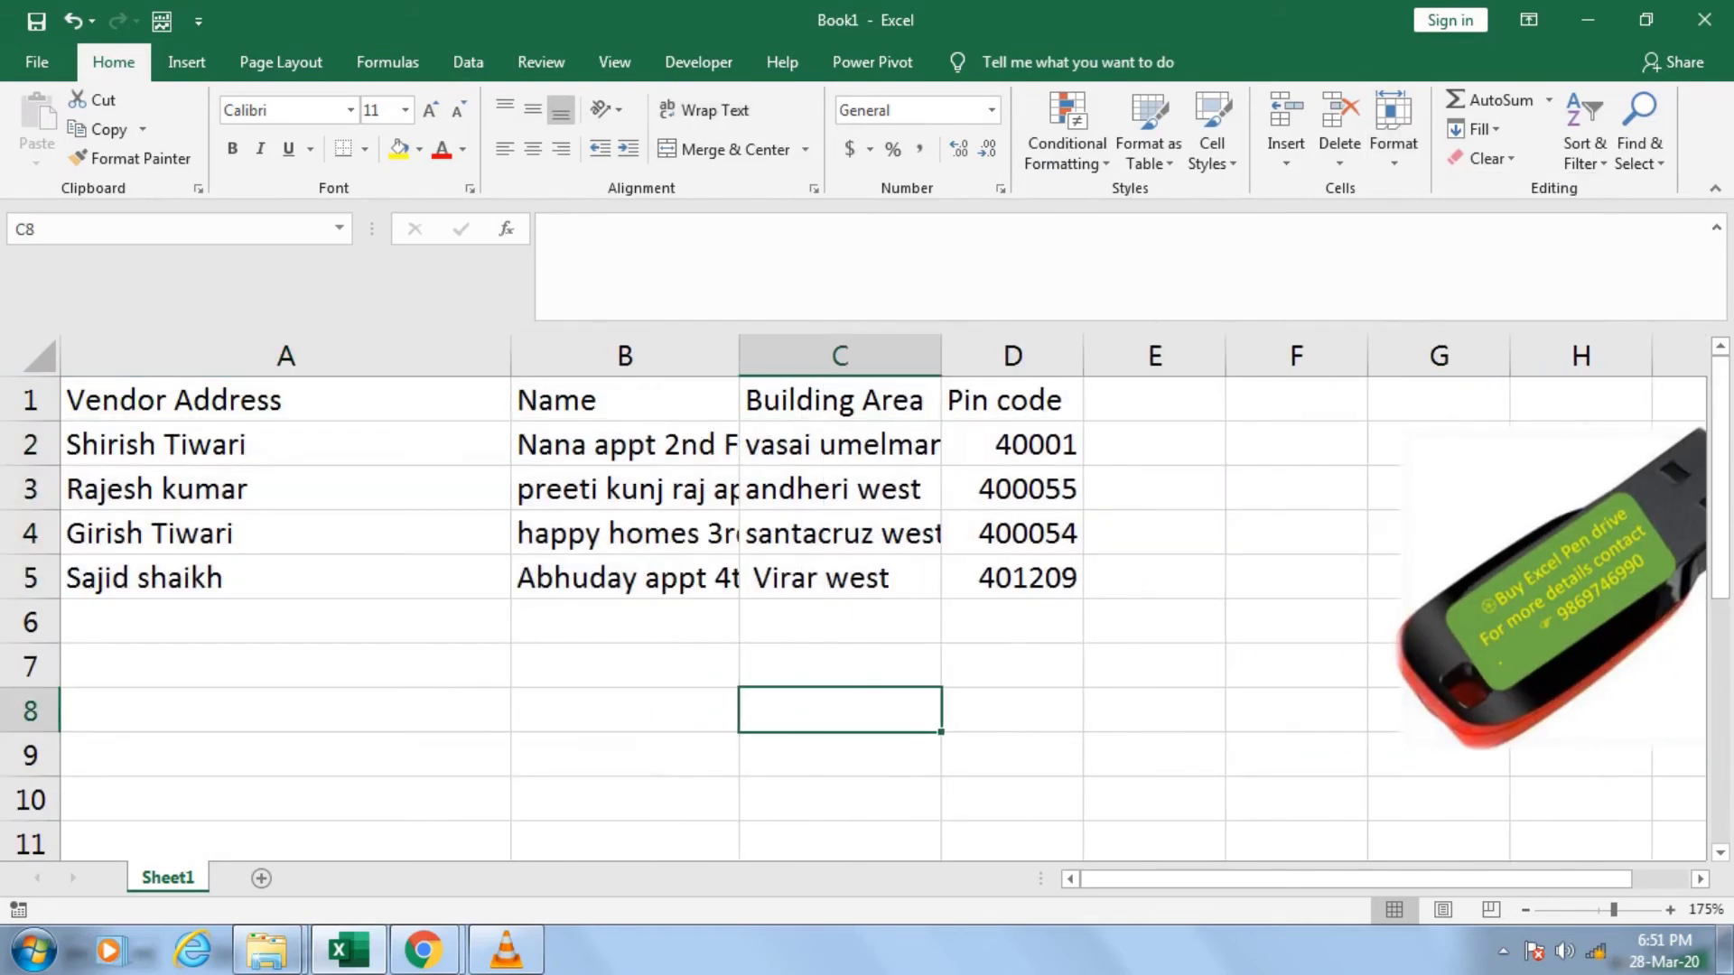
{"action": "left_click_drag", "start_coordinate": [940, 355], "coordinate": [1011, 355]}
{"action": "left_click_drag", "start_coordinate": [738, 354], "coordinate": [857, 355]}
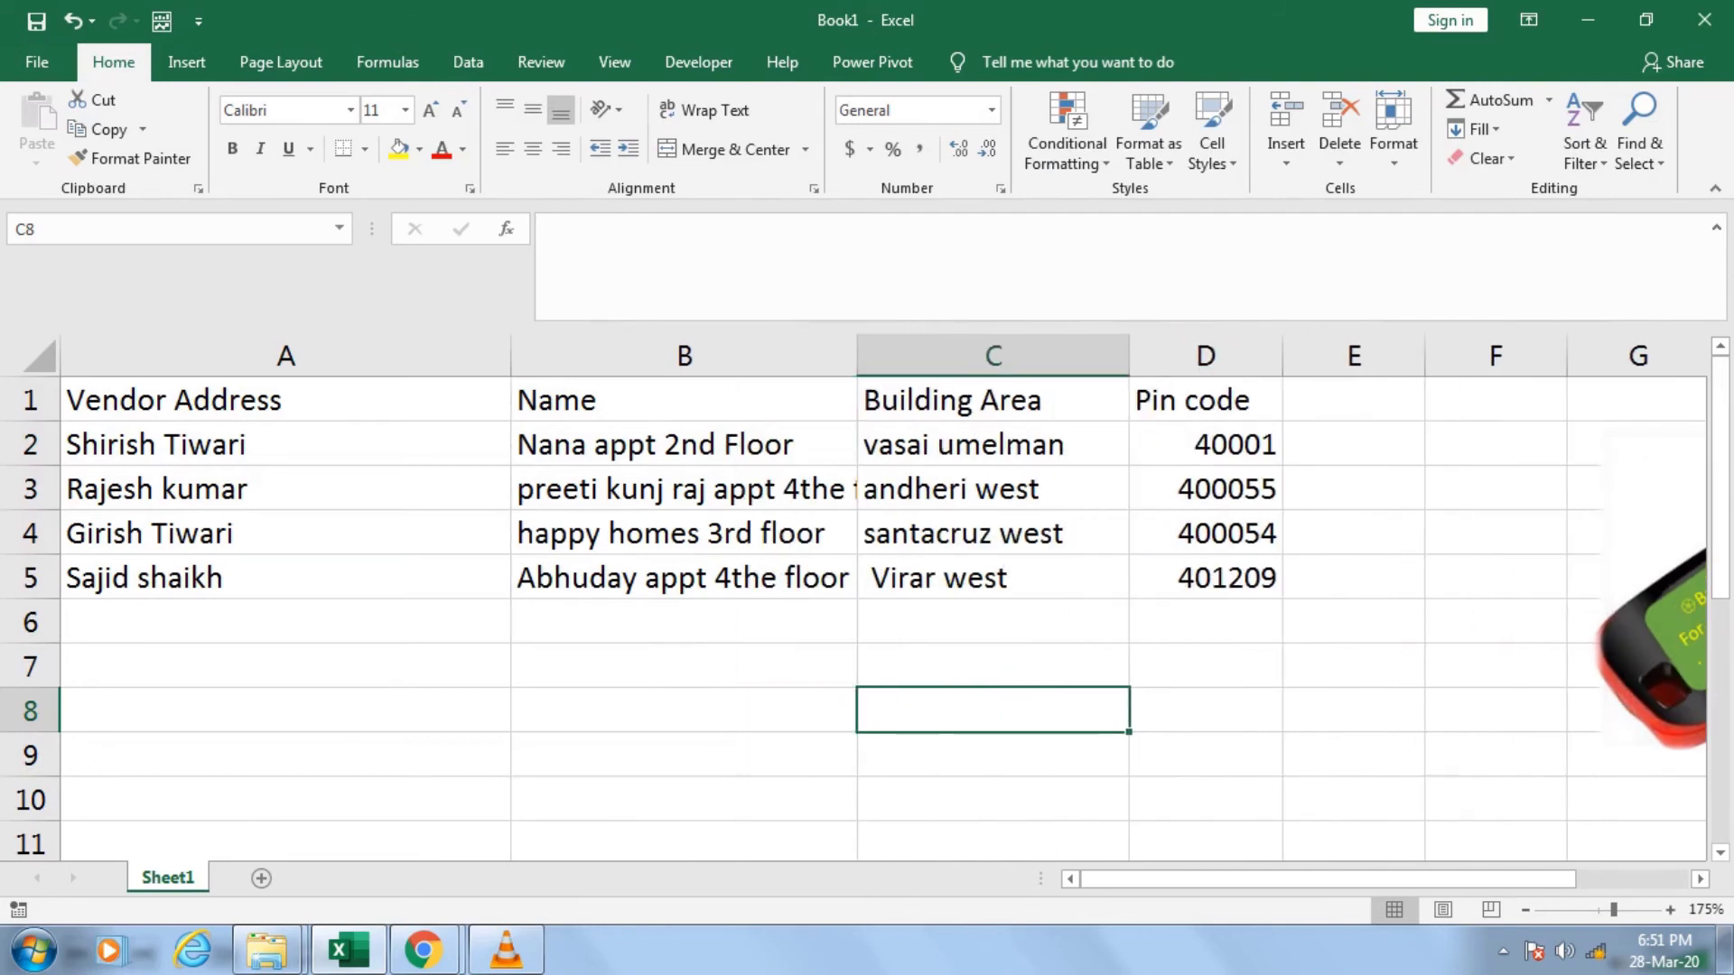
{"action": "left_click", "coordinate": [684, 533]}
{"action": "left_click", "coordinate": [684, 445]}
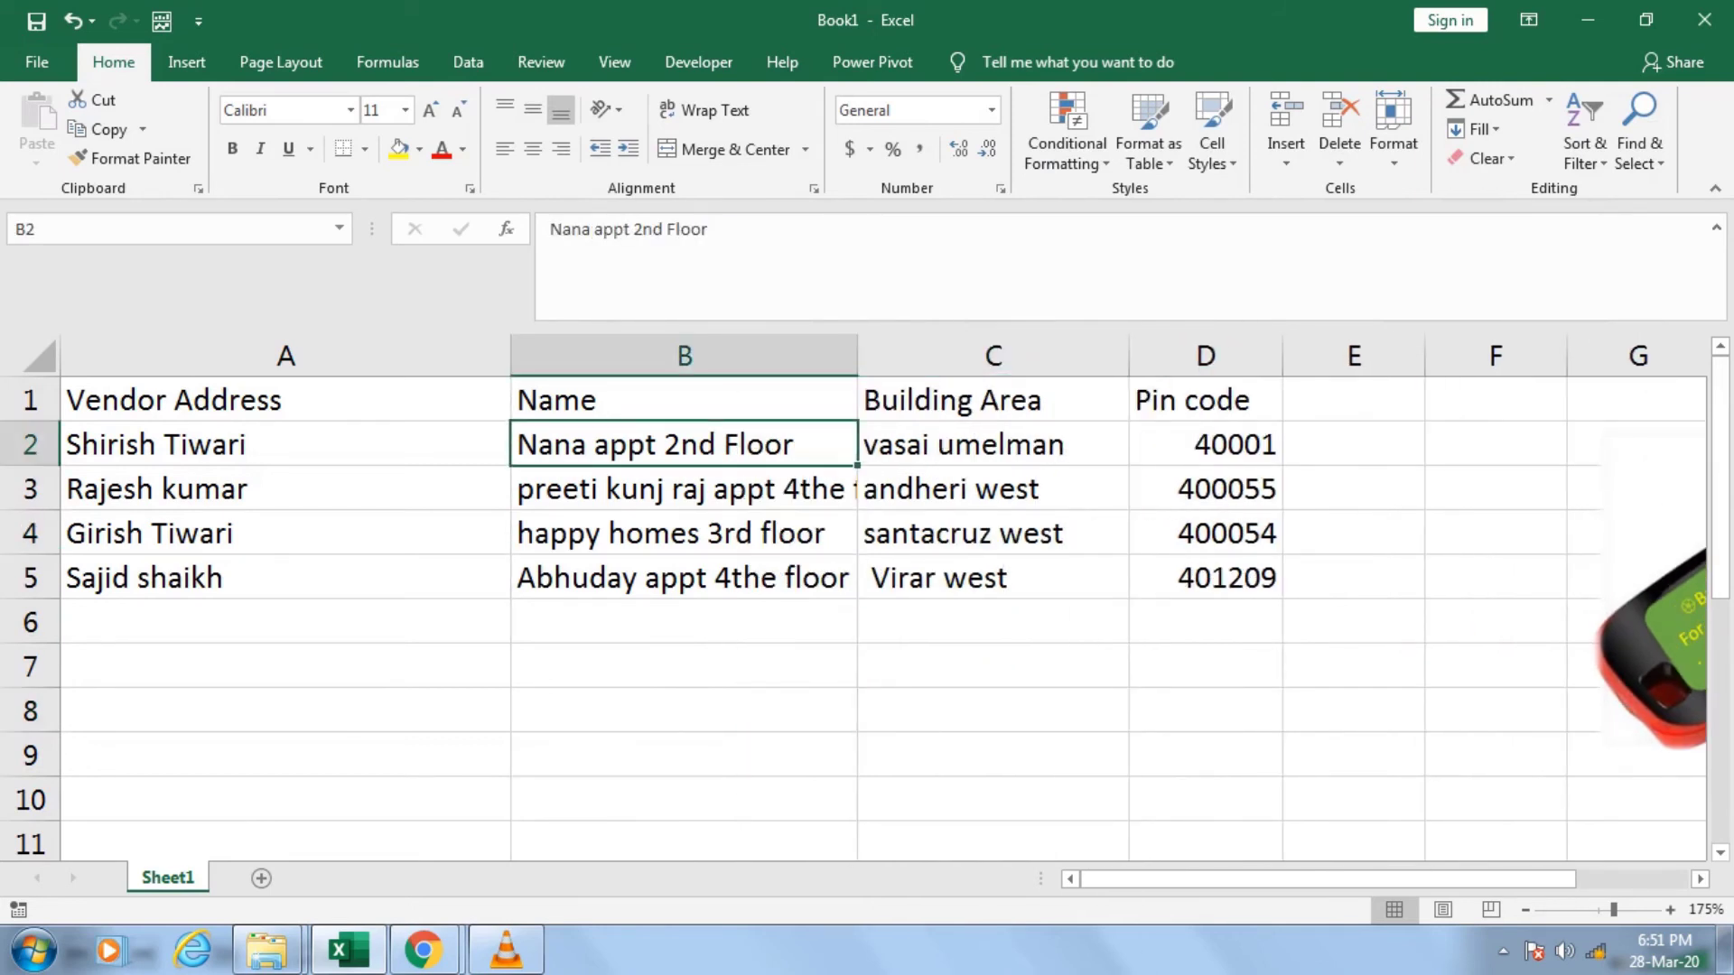
{"action": "left_click", "coordinate": [683, 489]}
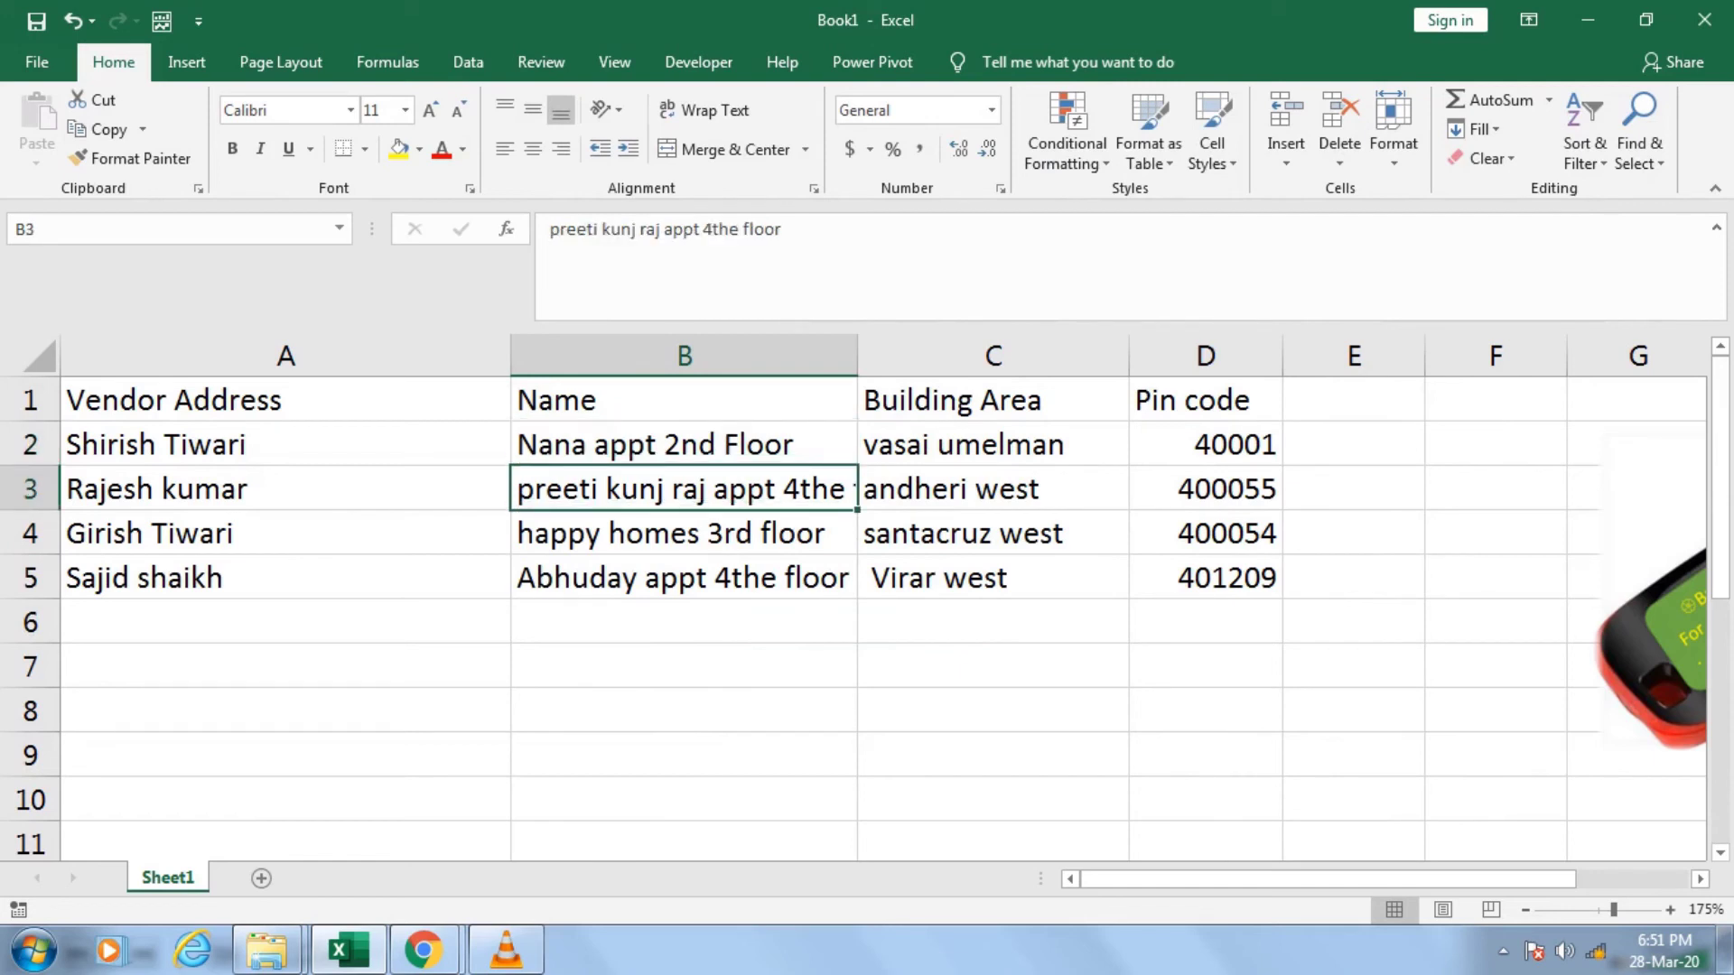
{"action": "left_click", "coordinate": [684, 533]}
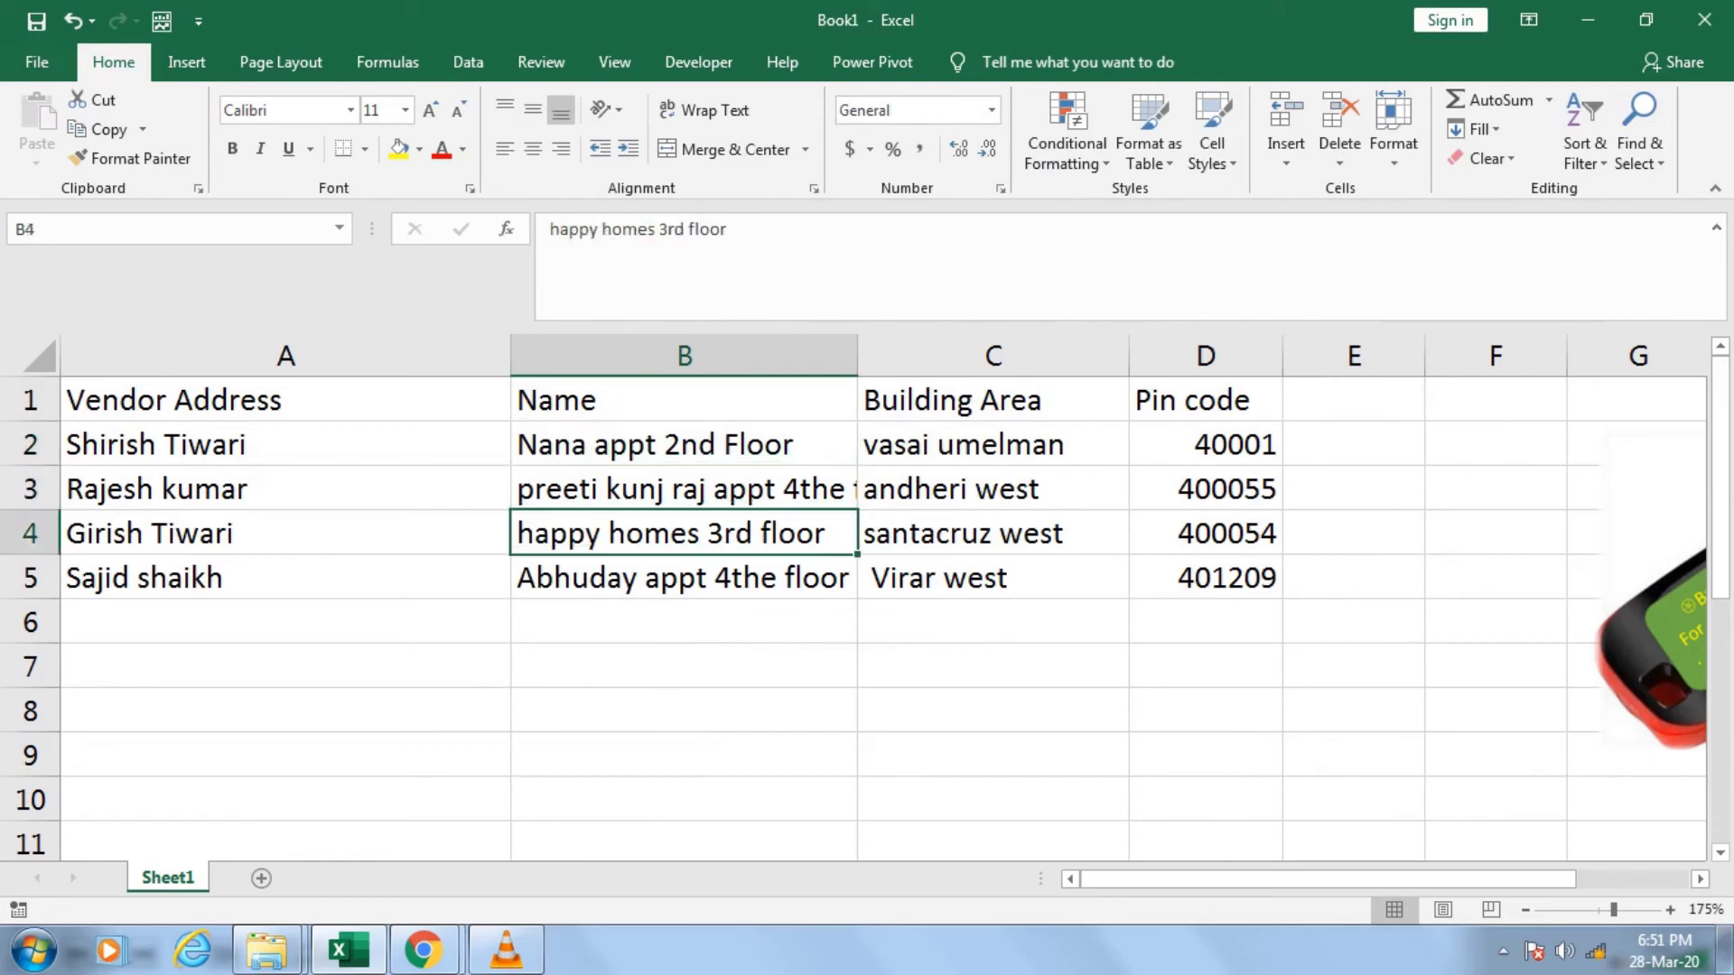
{"action": "left_click_drag", "start_coordinate": [683, 577], "coordinate": [286, 445]}
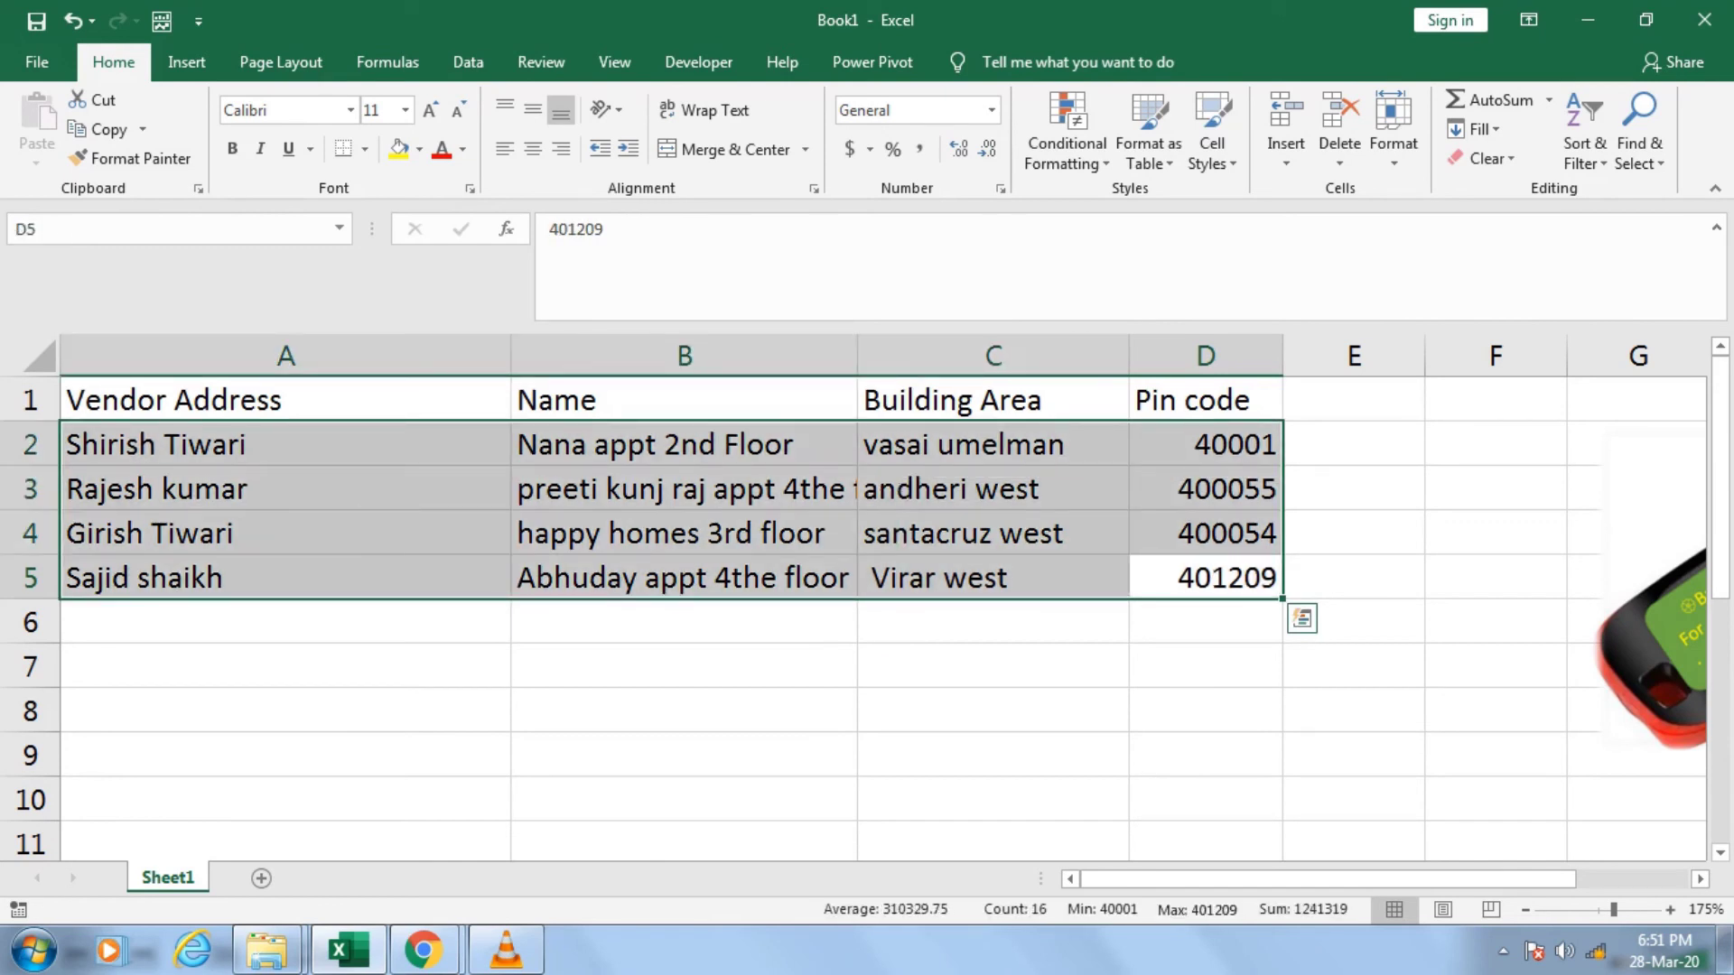
Move the pen drive picture closer to the table, just beside the Pin code column, and deselect it.
{"action": "left_click_drag", "start_coordinate": [1670, 587], "coordinate": [1423, 545]}
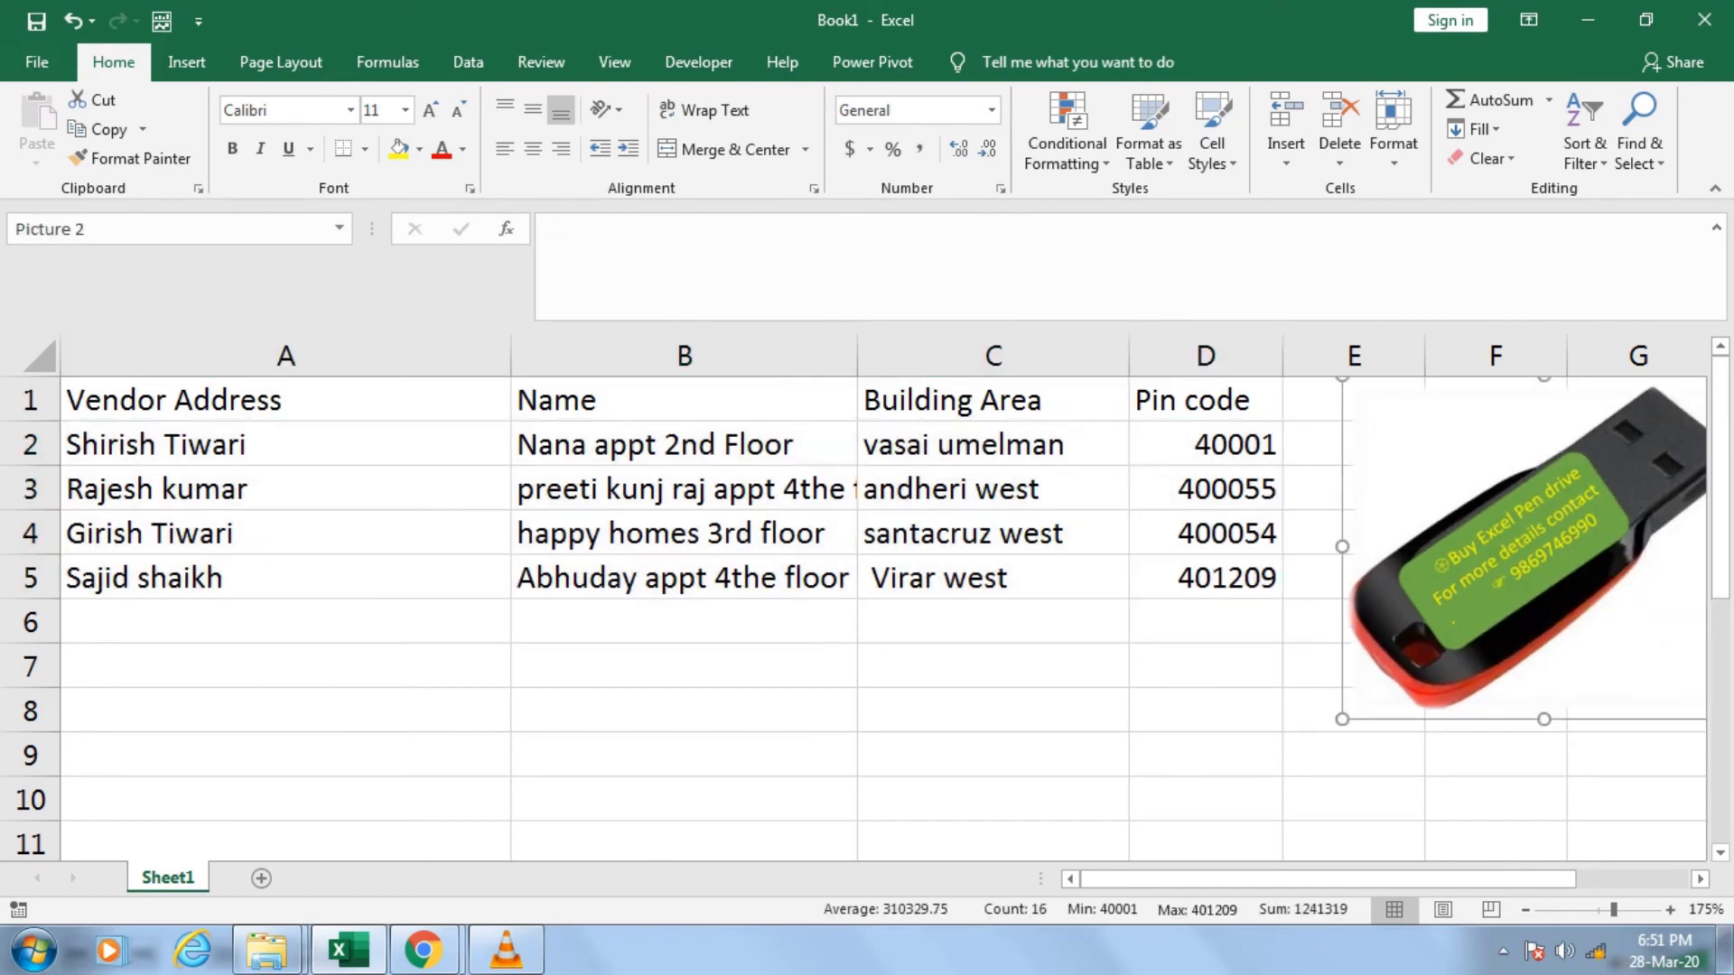
{"action": "left_click", "coordinate": [993, 754]}
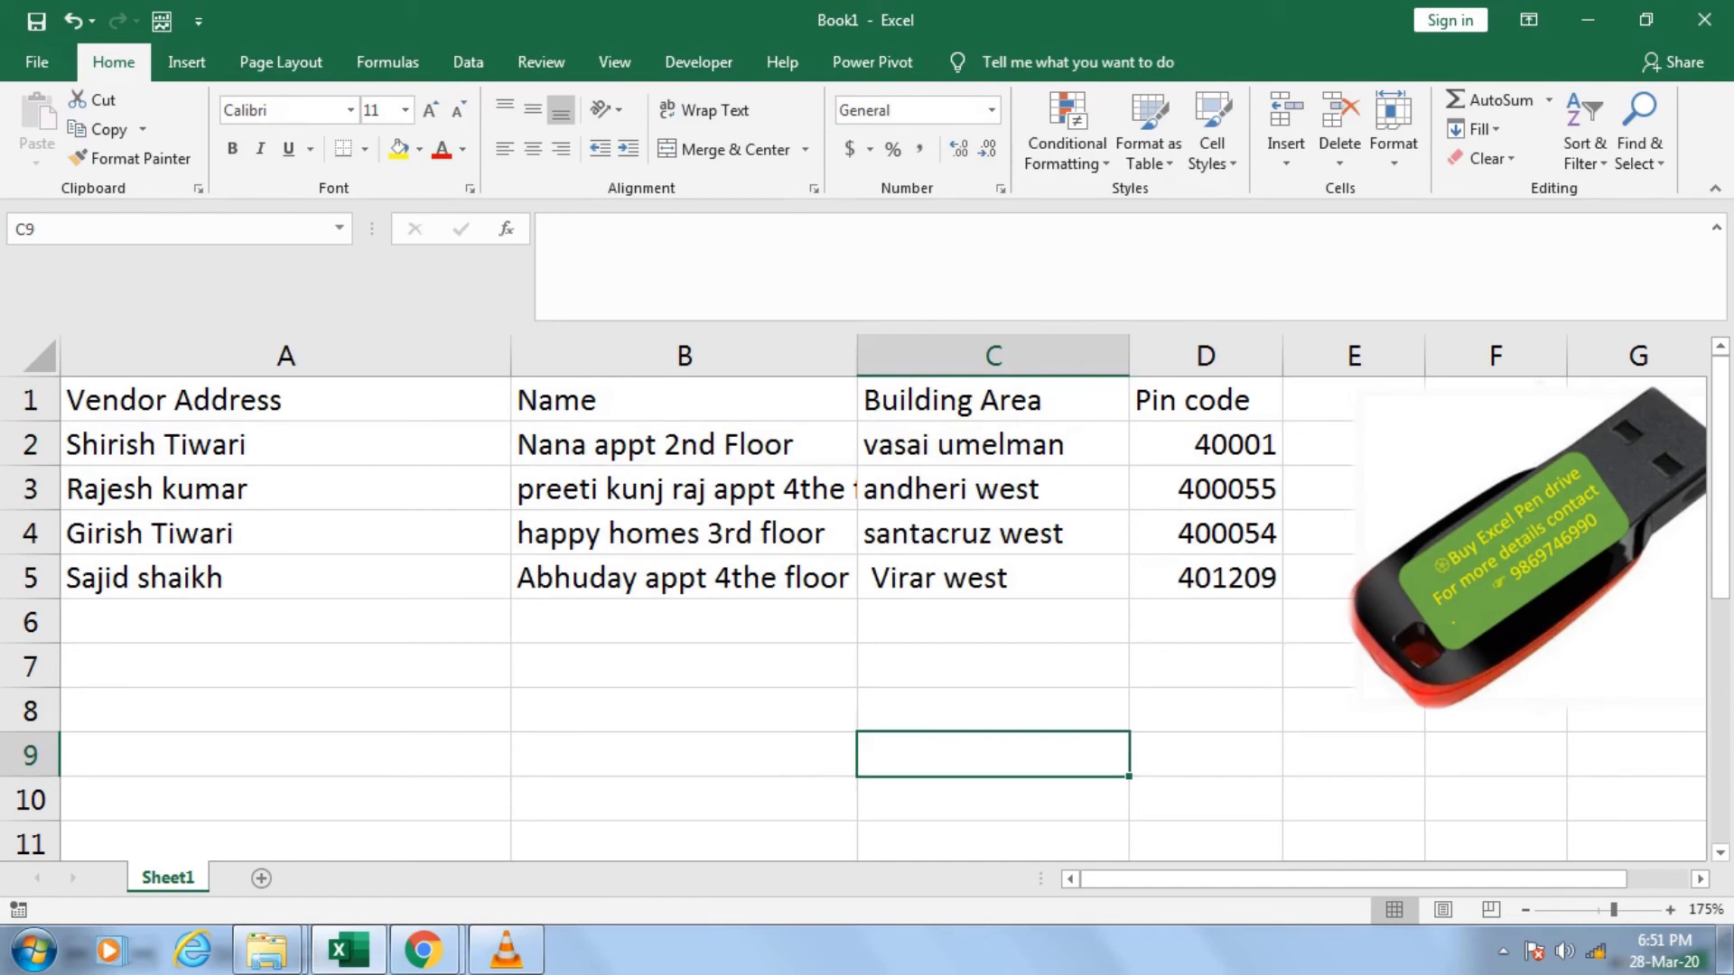